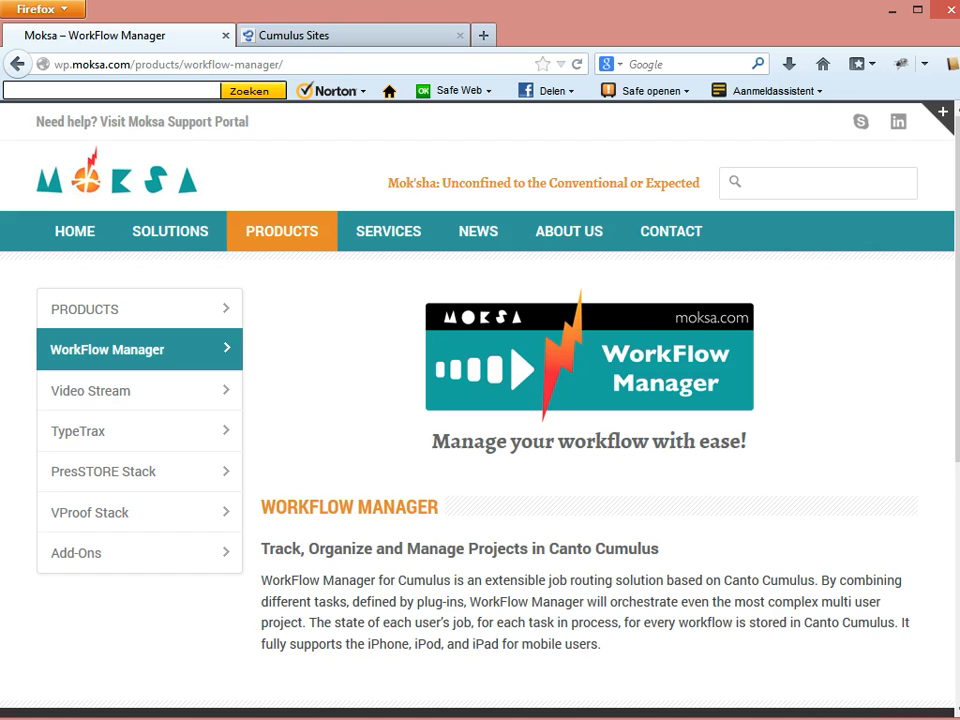
Log in to Cumulus Sites with the reviewer's user name and password.
left_click(347, 32)
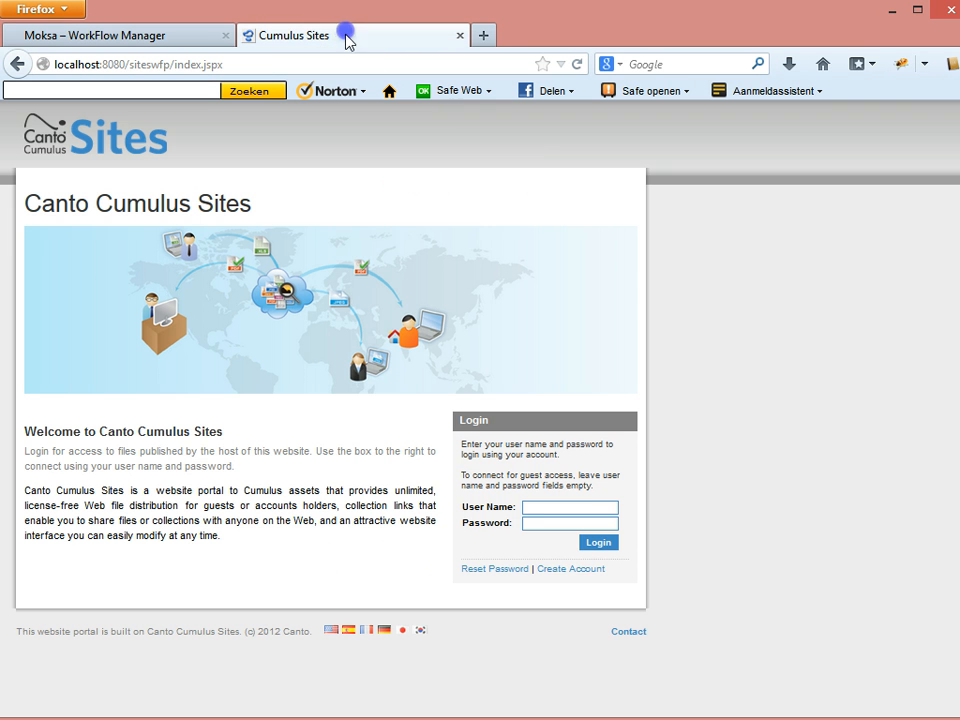
left_click(562, 510)
key("Tab")
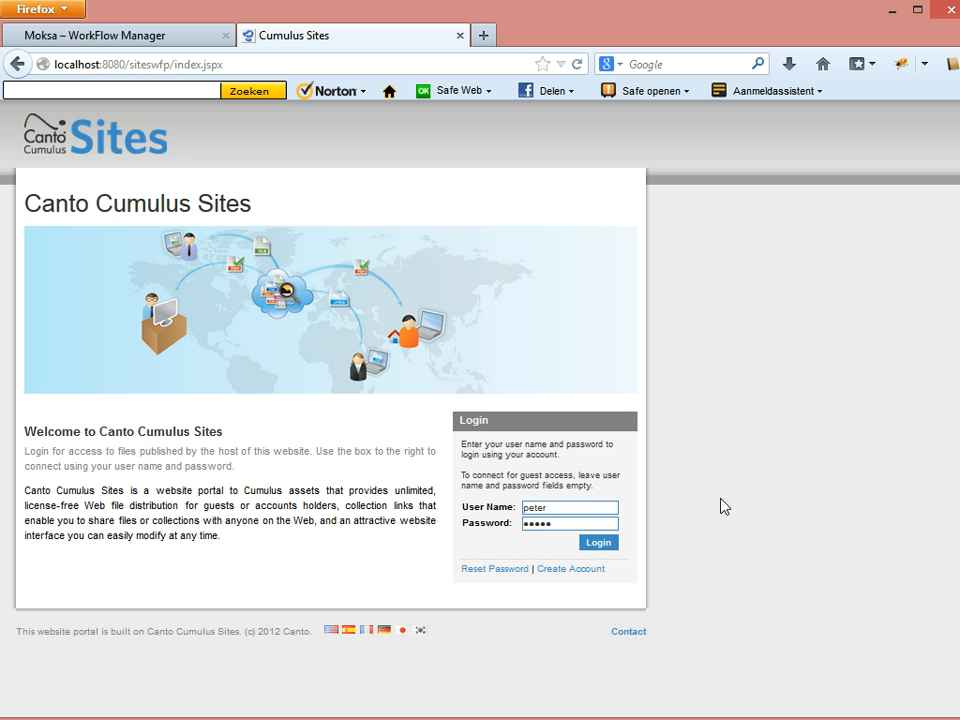
left_click(600, 545)
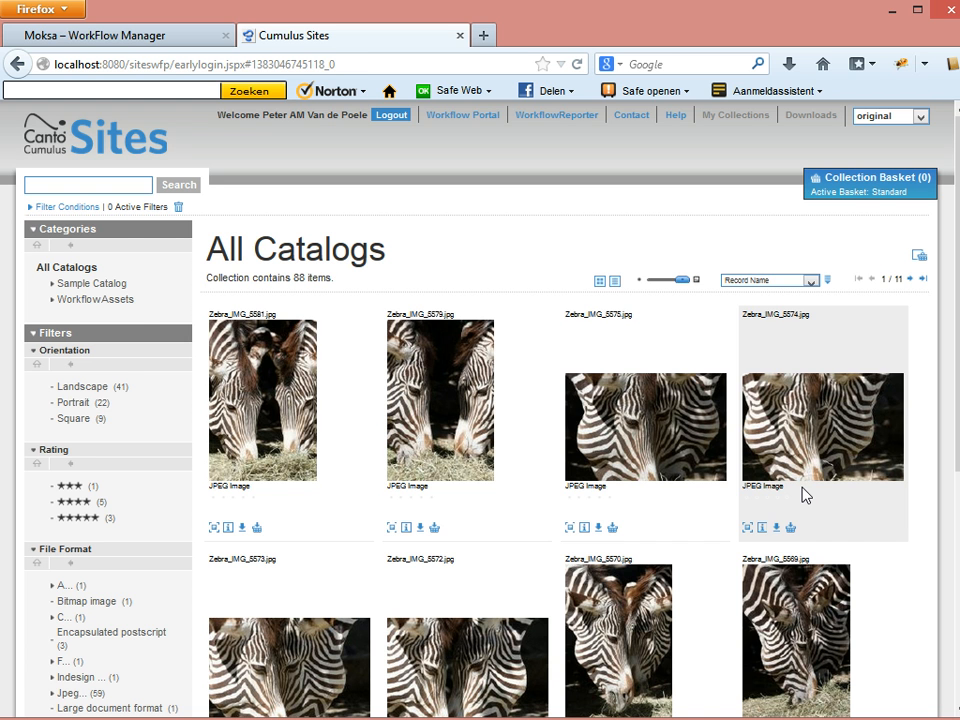
Add the red currants and pears images, plus two Animals cow images, to the basket.
left_click(112, 299)
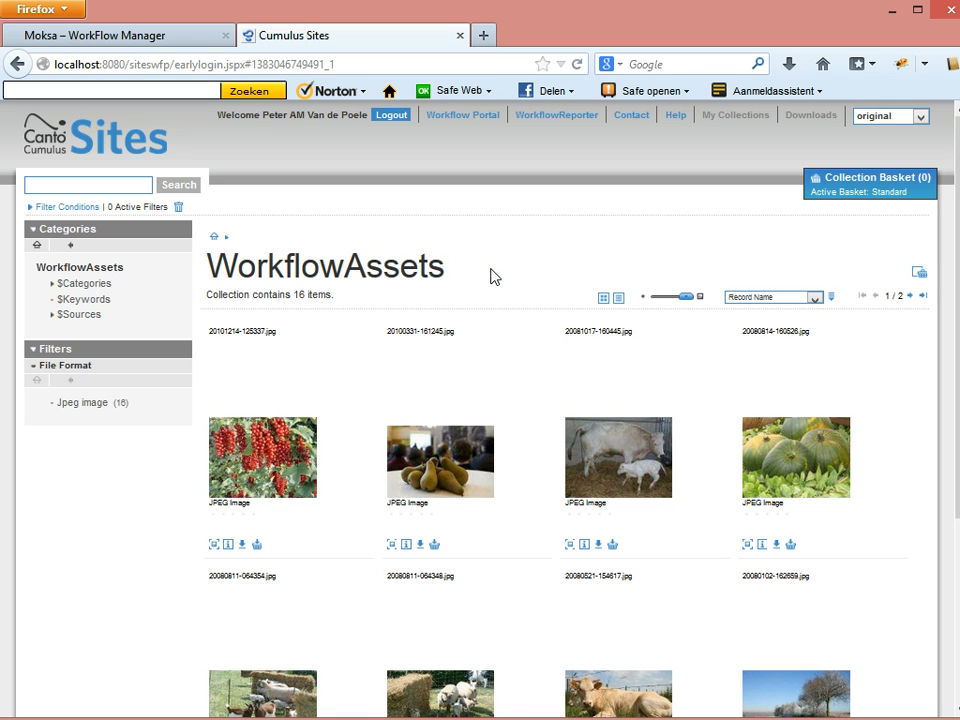
left_click(255, 545)
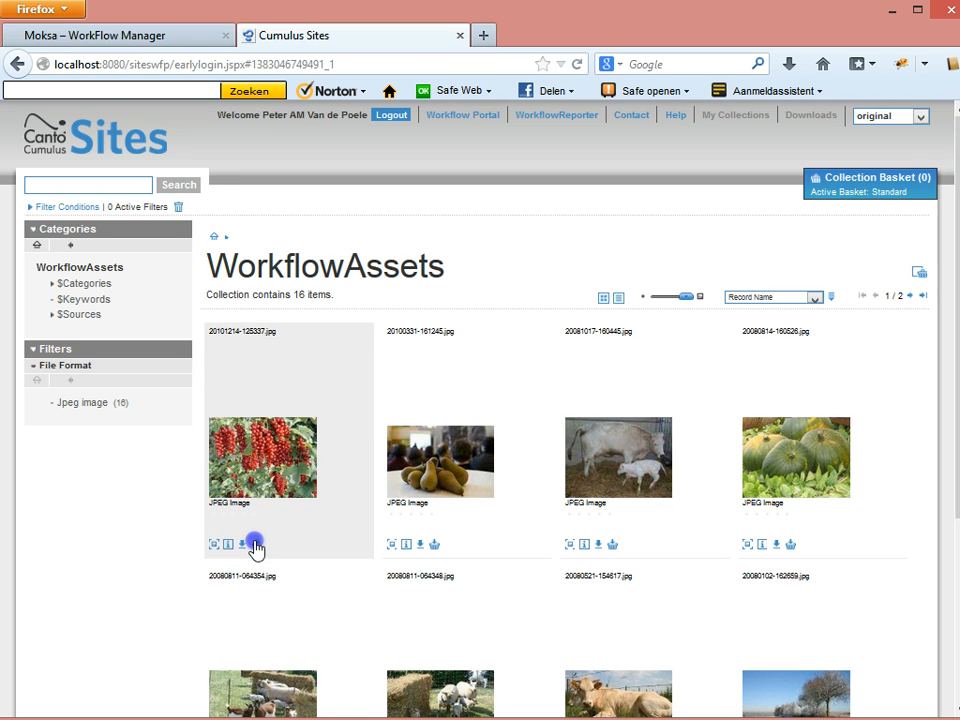
left_click(434, 546)
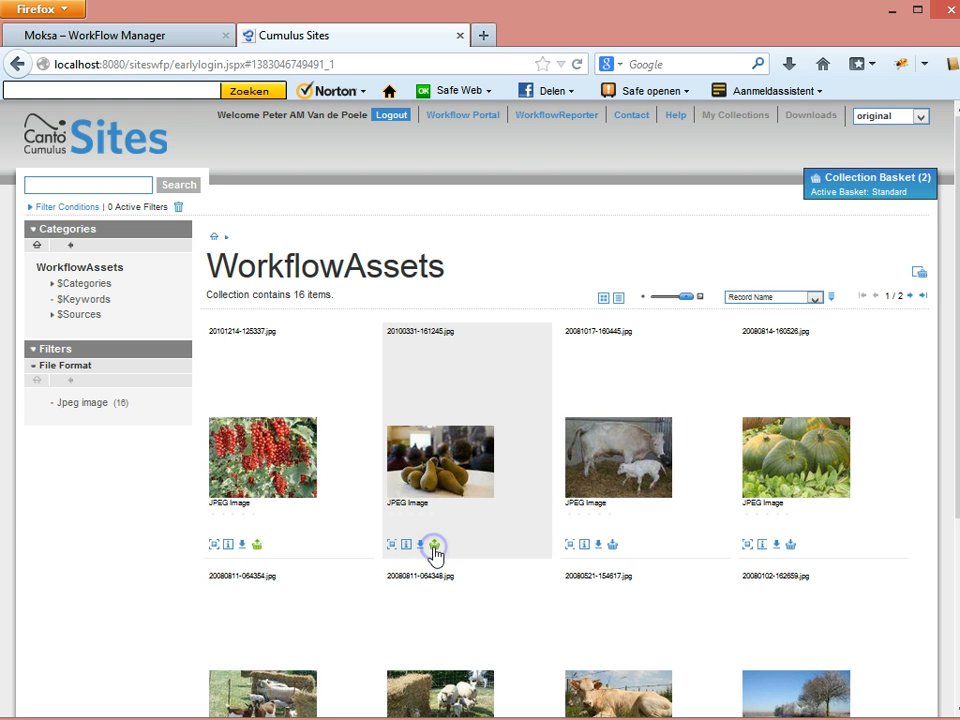
left_click(71, 285)
left_click(79, 282)
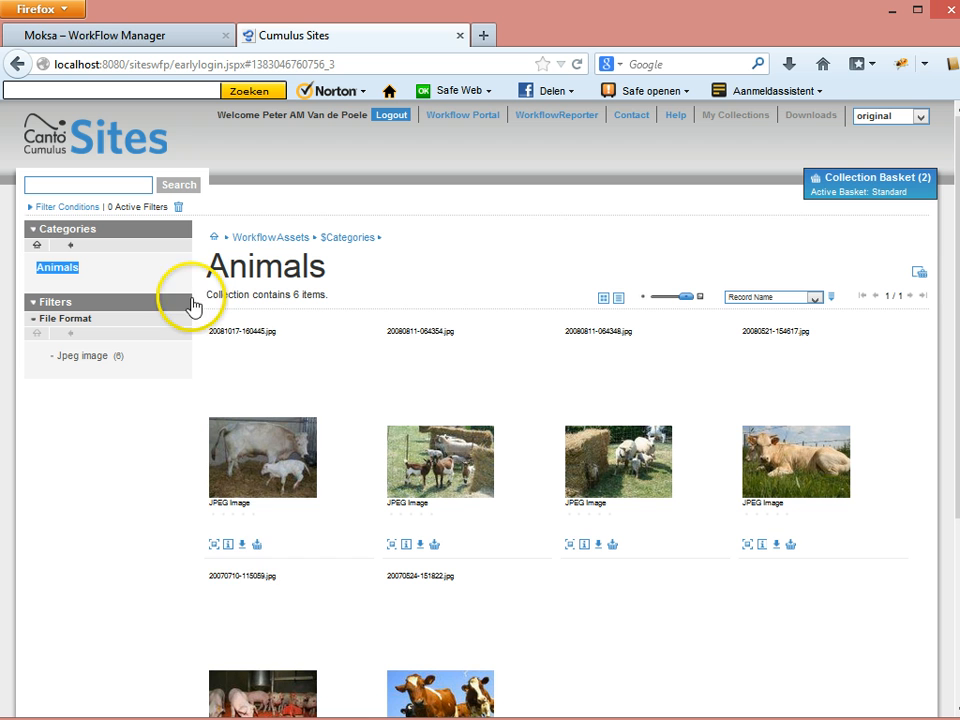
left_click(257, 545)
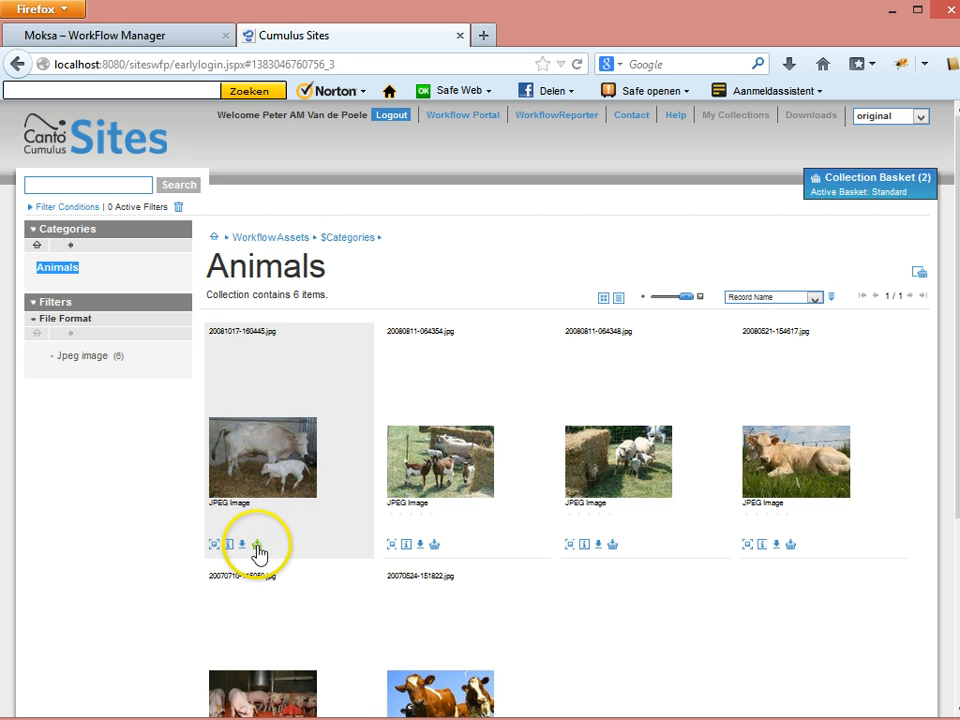
left_click(790, 546)
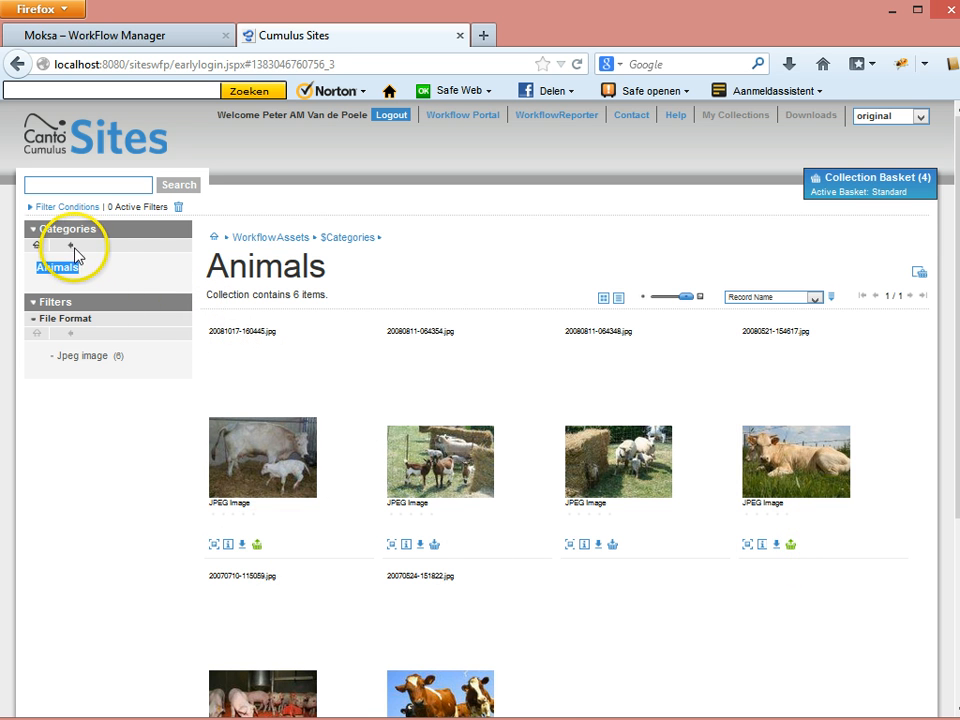
Add the rainbow and field landscape images from the Other category to the basket.
left_click(71, 246)
left_click(72, 316)
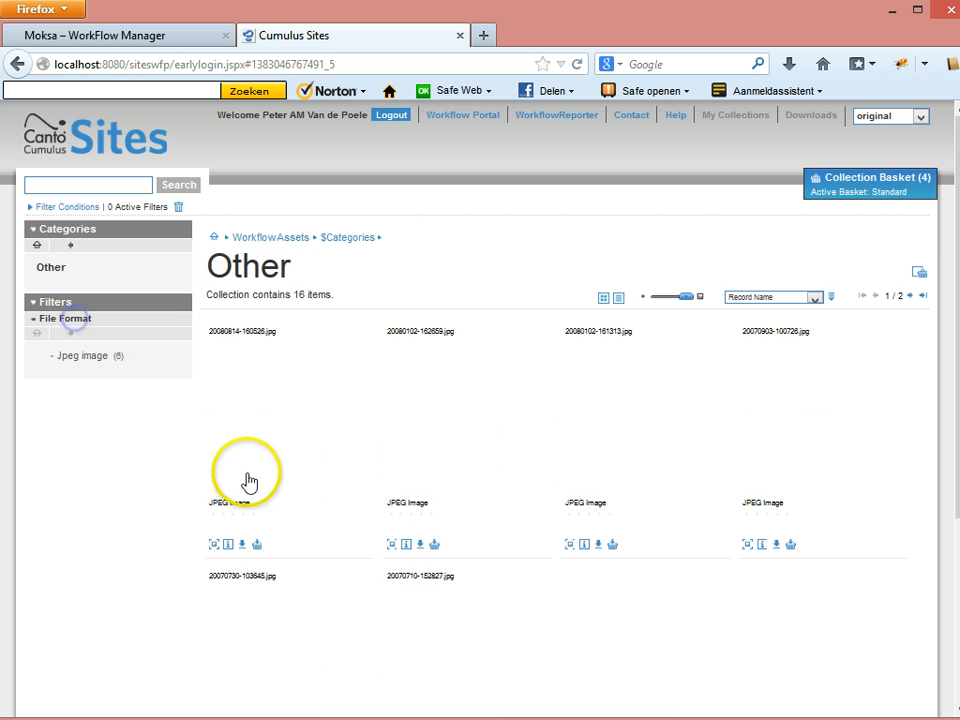
scroll(799, 626, "down", 3)
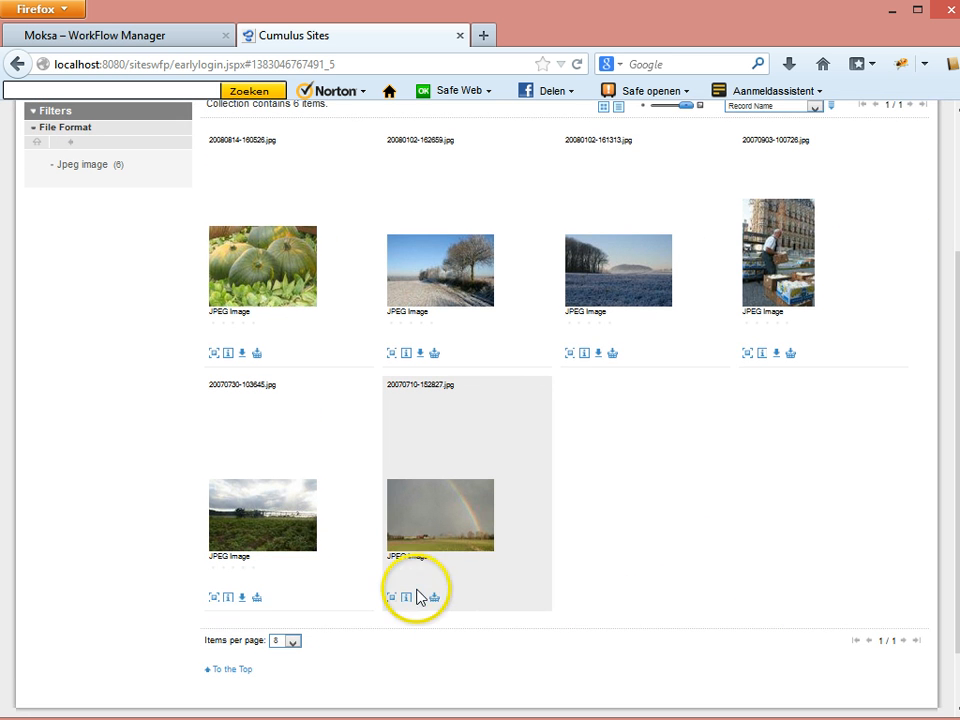
left_click(434, 597)
left_click(256, 598)
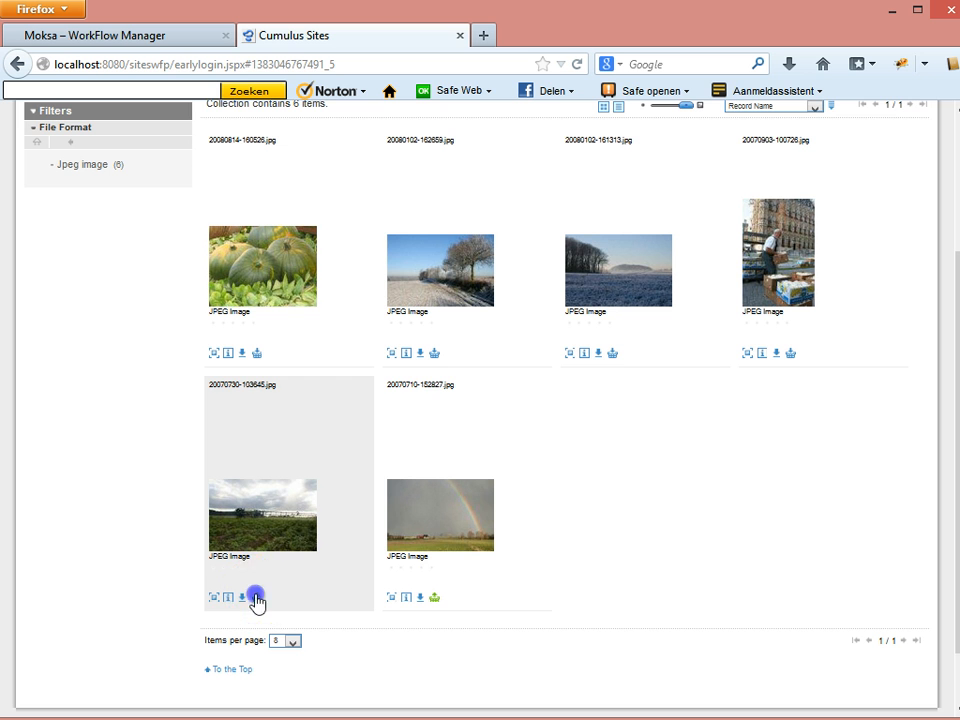
scroll(780, 500, "up", 3)
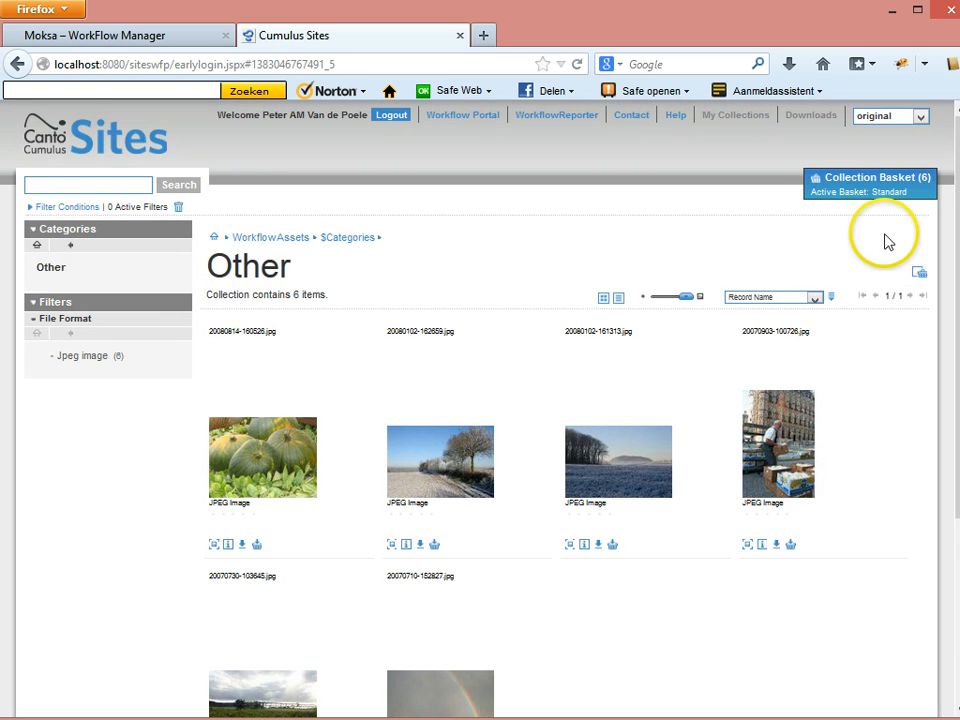
Start the Approval of Order basket workflow from the collection basket.
left_click(880, 193)
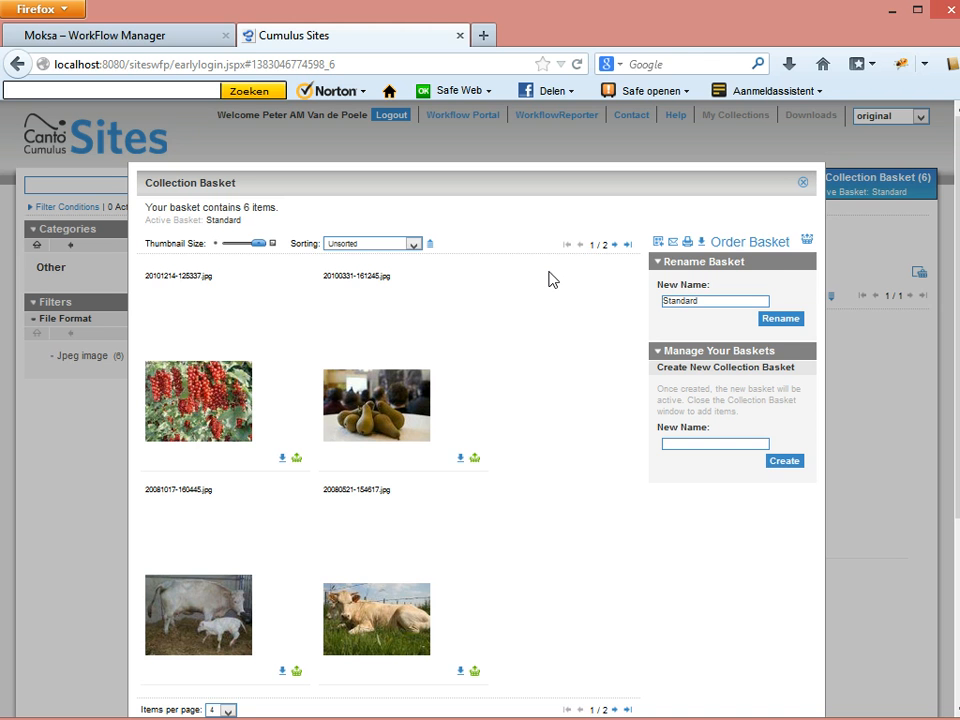
left_click(735, 245)
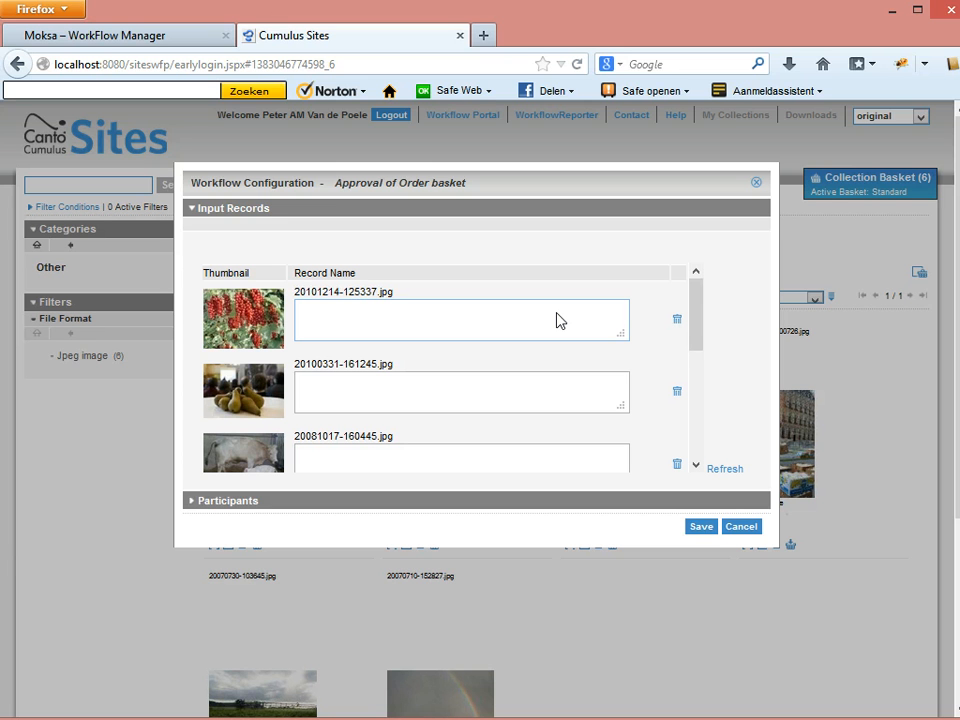
mouse_move(696, 306)
left_mouse_down()
mouse_move(692, 428)
mouse_move(696, 285)
left_mouse_up()
Comment the first two records 'article- first images' and 'second page'.
left_click(465, 307)
type("article-")
type("first images")
left_click(478, 312)
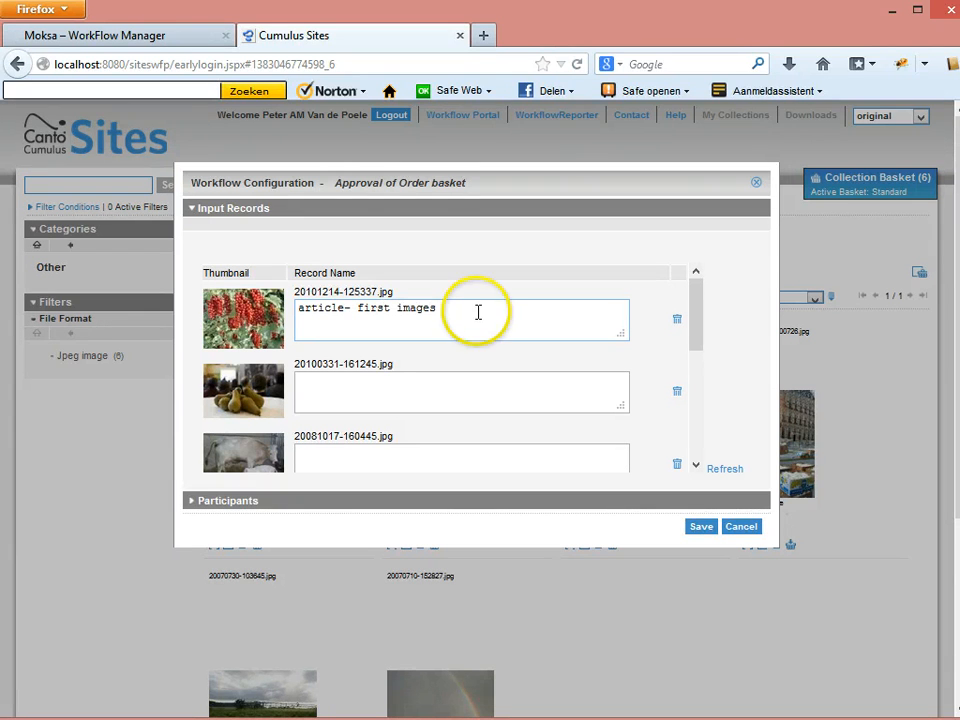
left_click(404, 384)
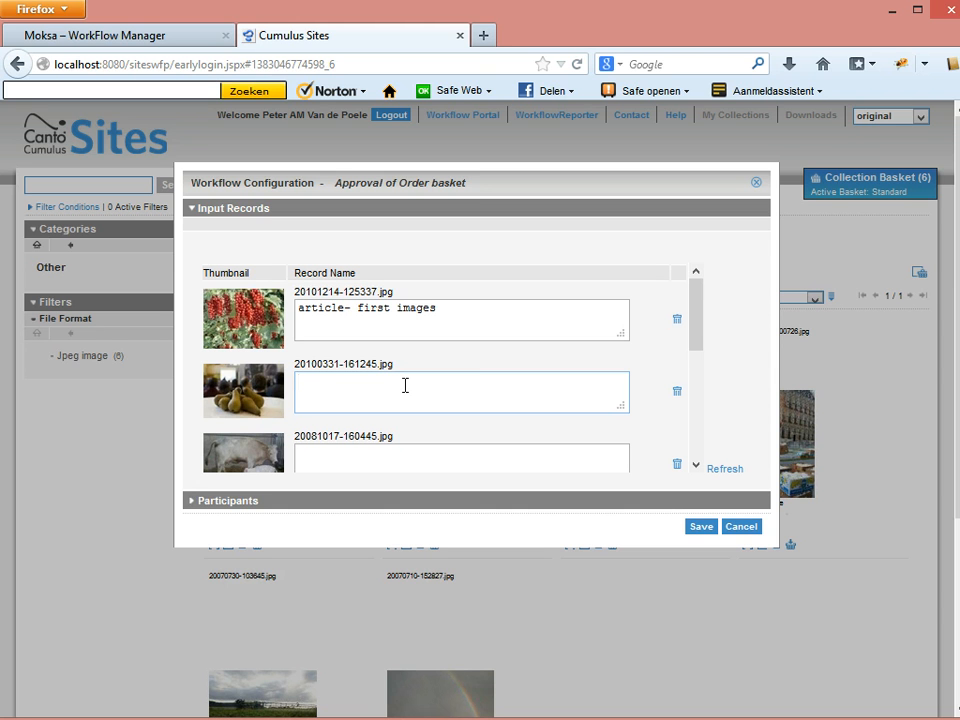
type("second page")
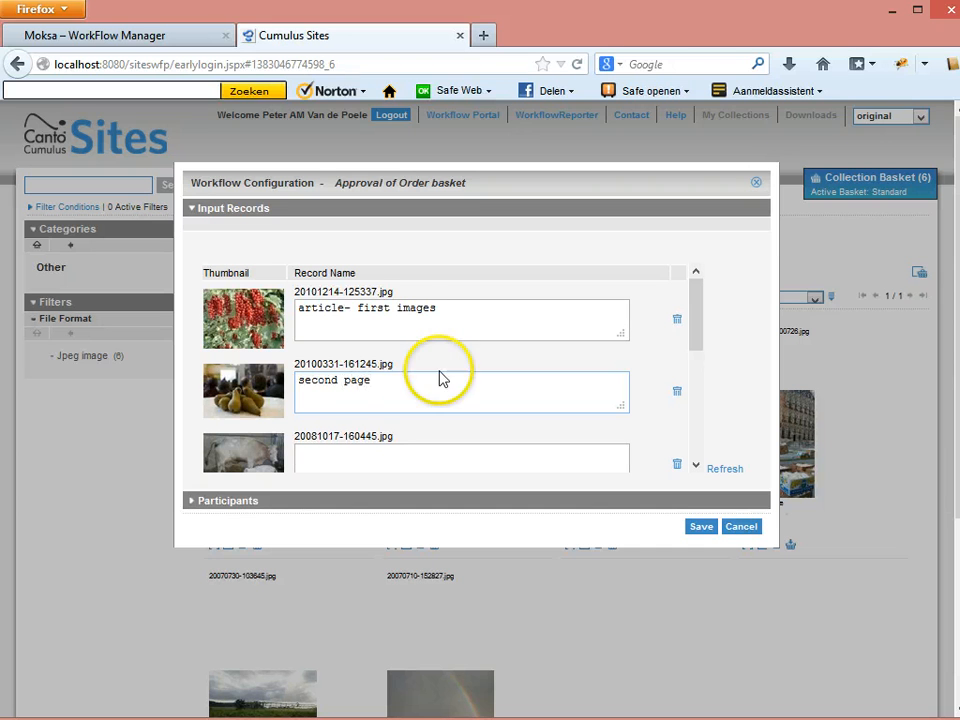
Comment the 20081017-160445.jpg record 'website-refering to the article', correcting typos.
left_click_drag(694, 334, 694, 378)
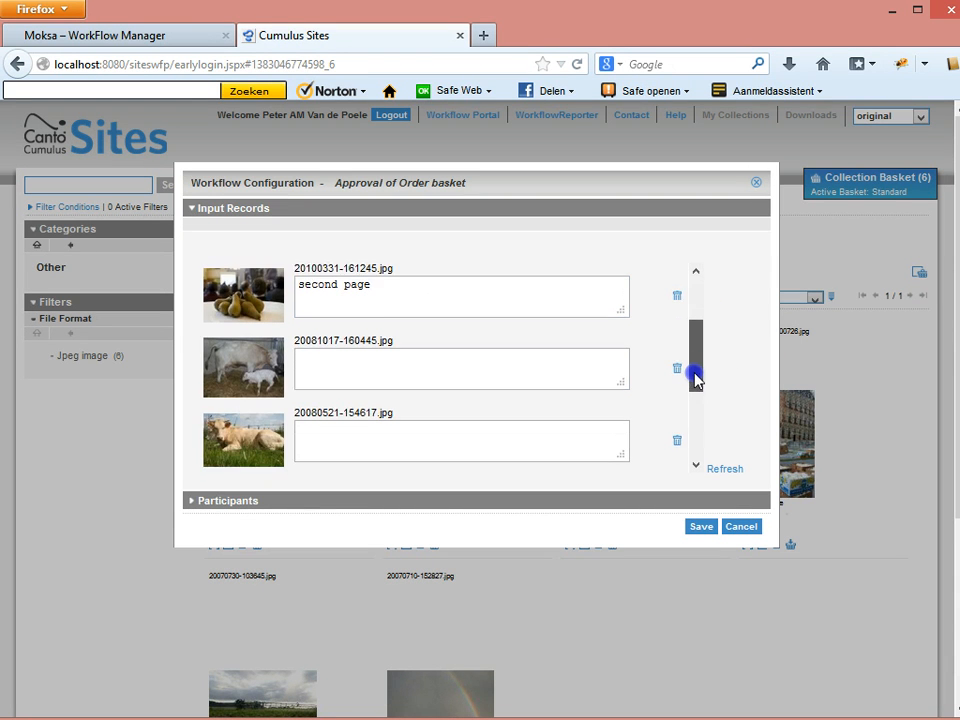
left_click(388, 366)
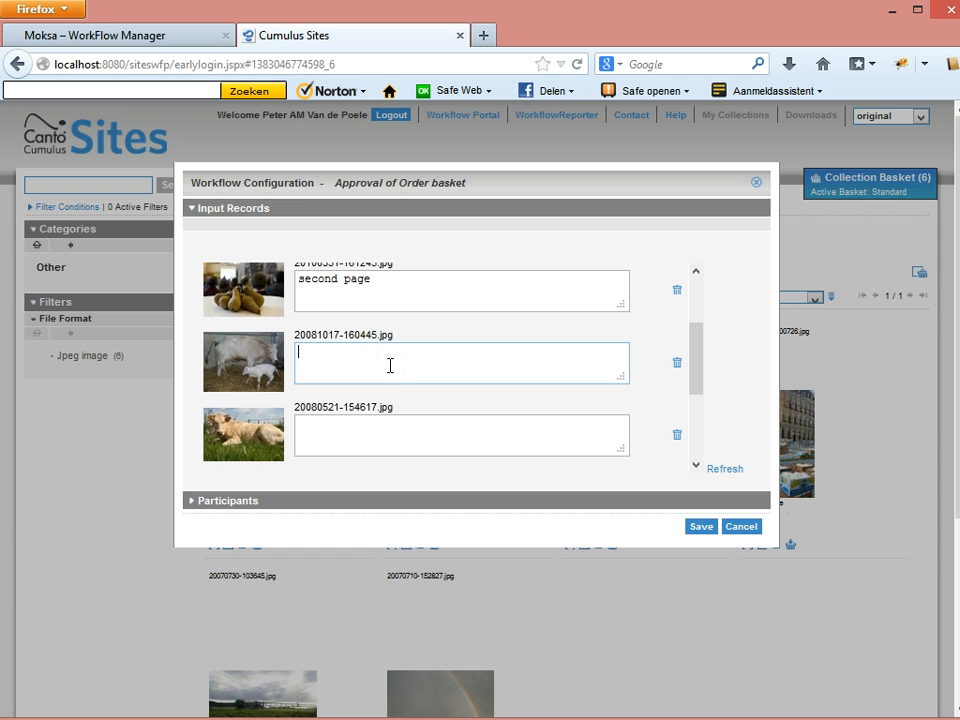
type("website-refreing to the artiv")
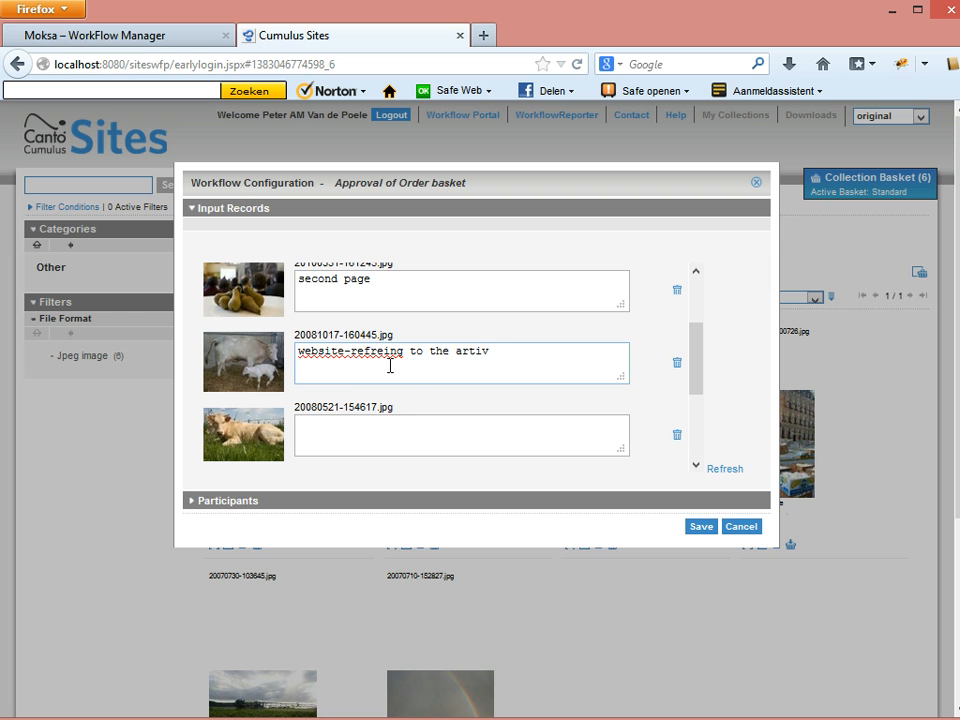
key("BackSpace")
type("cle")
left_click(390, 366)
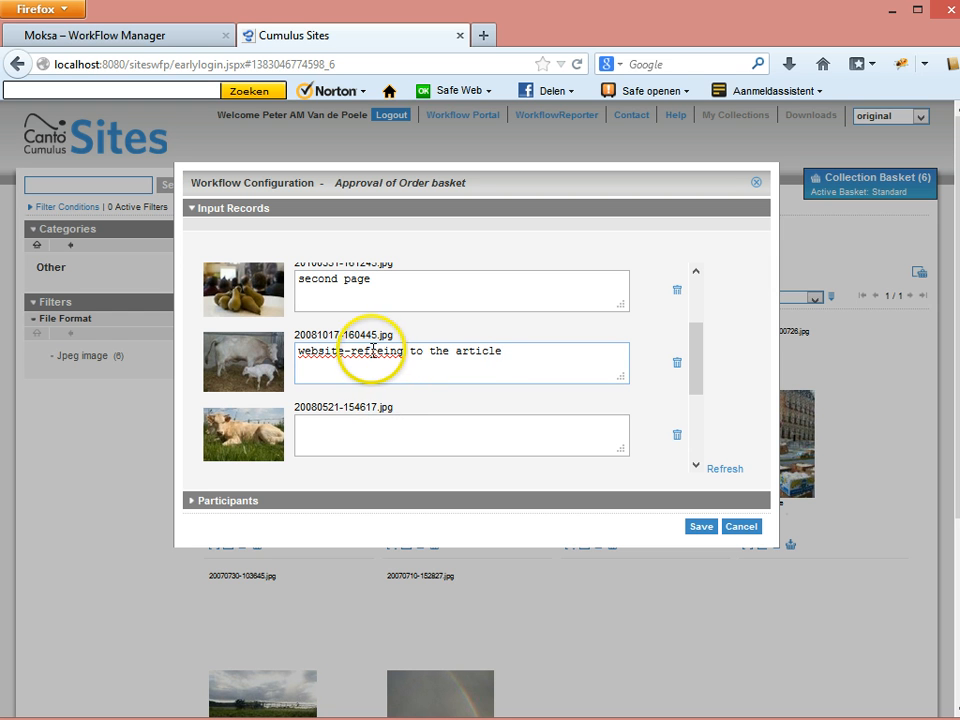
left_click(370, 351)
type("er")
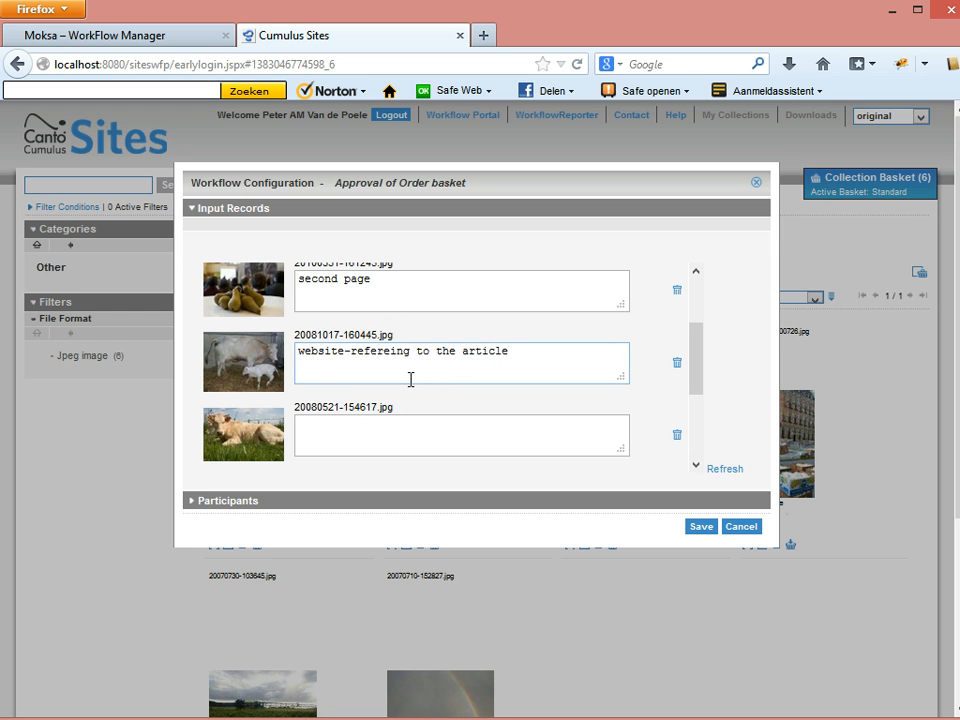
left_click(411, 369)
left_click(429, 425)
key("BackSpace")
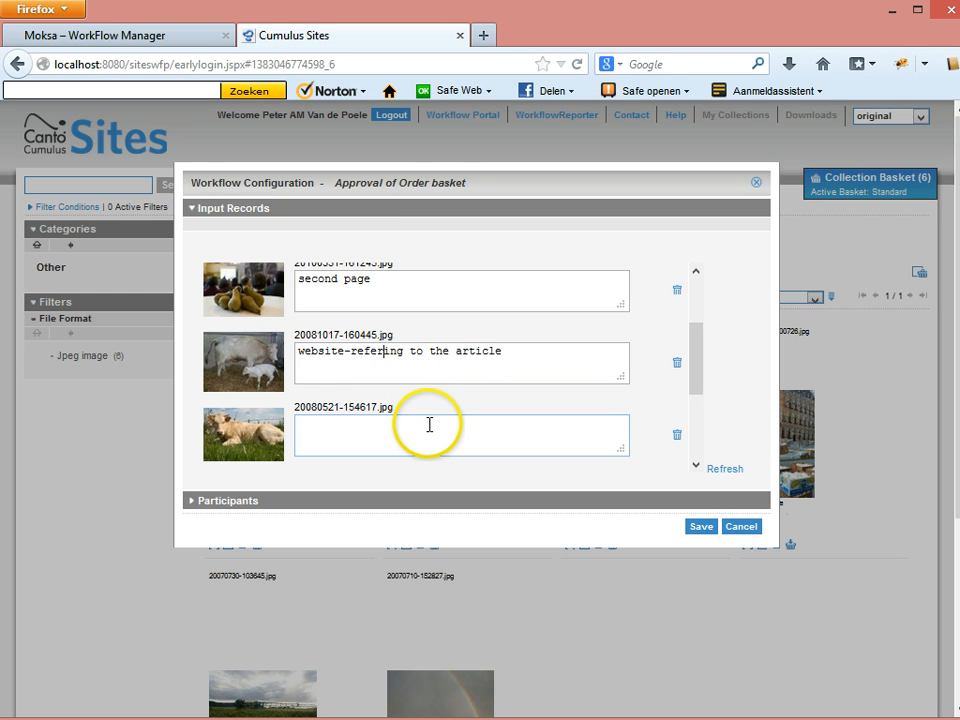
Comment the remaining records 'alternate', 'front page article' and 'back cover'.
left_click(429, 425)
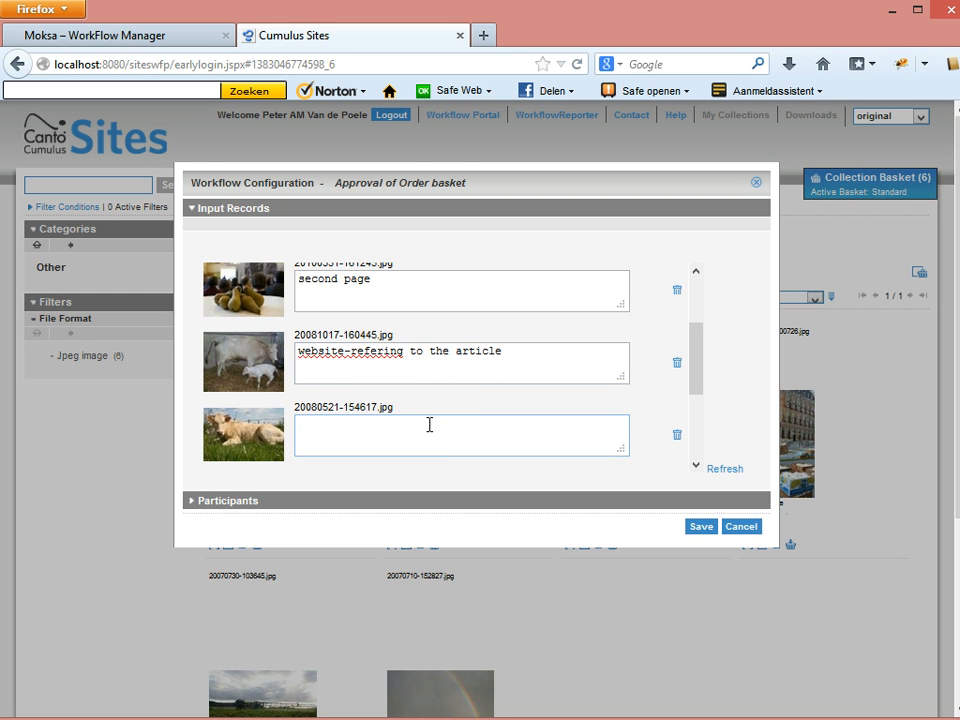
type("alternate")
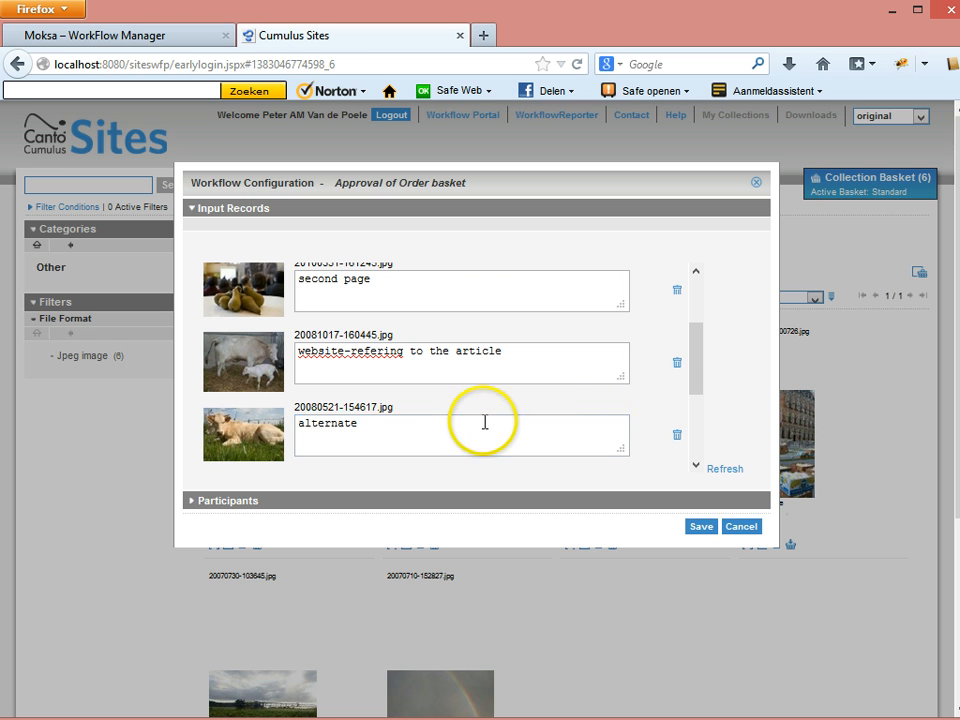
left_click(698, 366)
left_click_drag(698, 366, 696, 429)
left_click(398, 360)
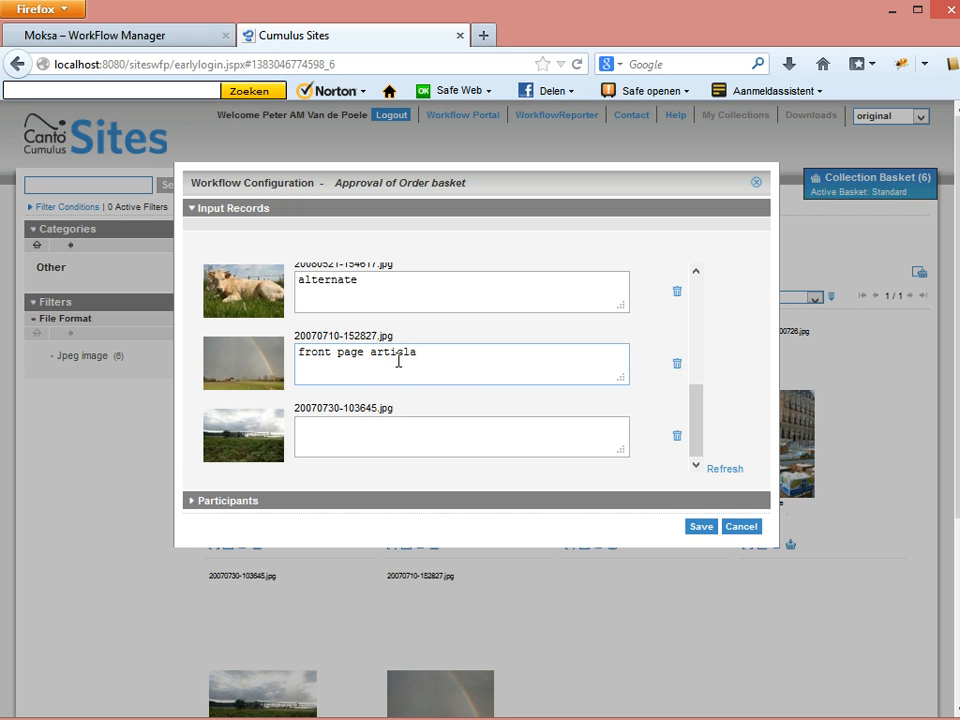
left_click(428, 396)
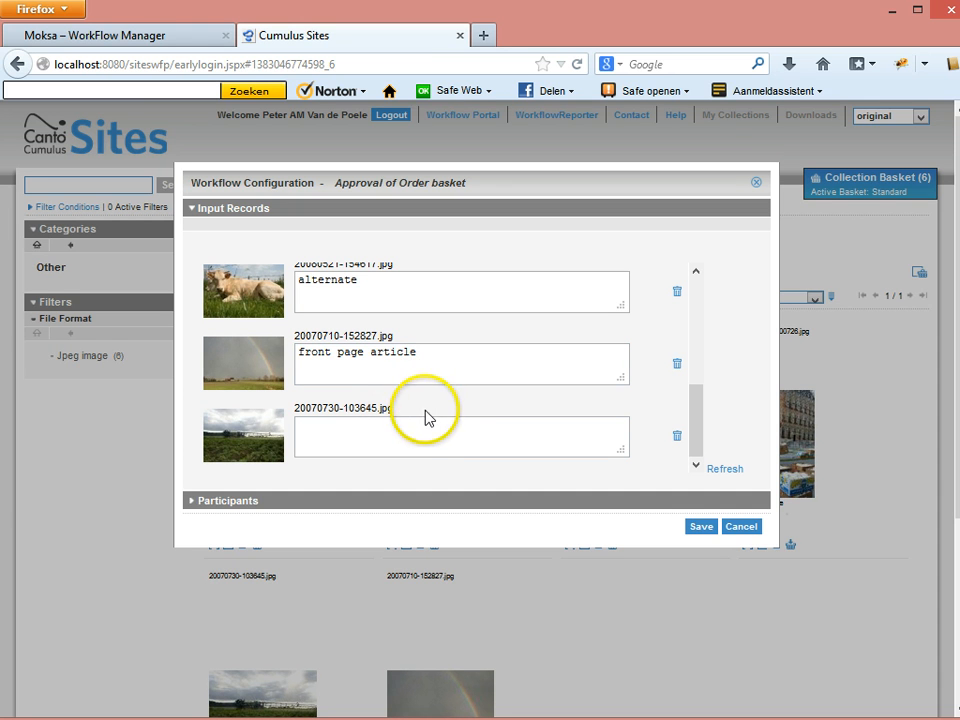
left_click(416, 435)
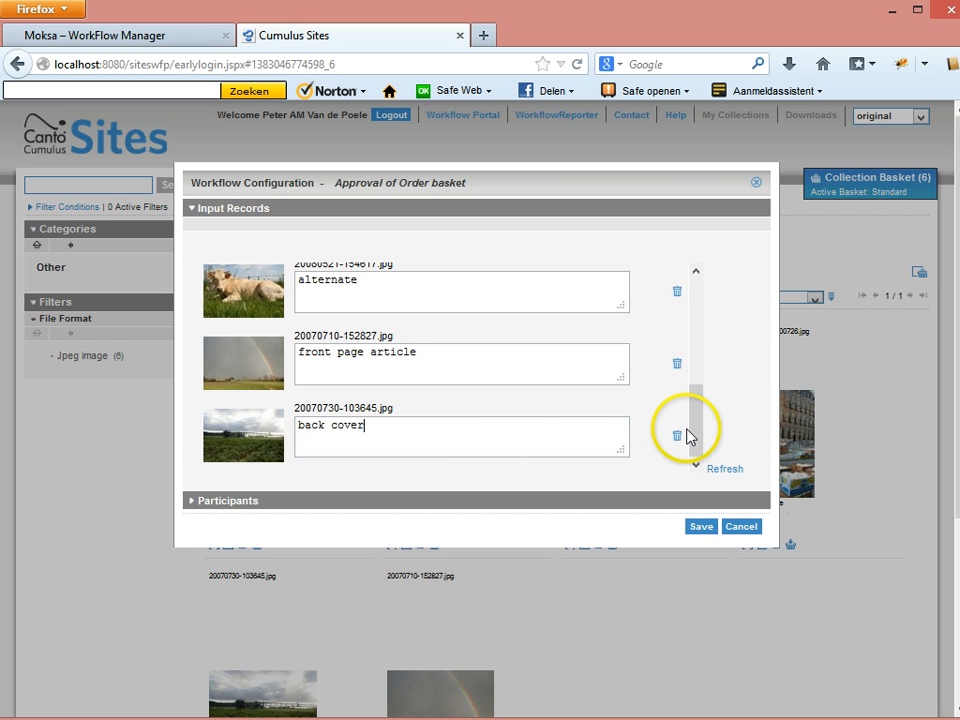
left_click_drag(696, 431, 703, 307)
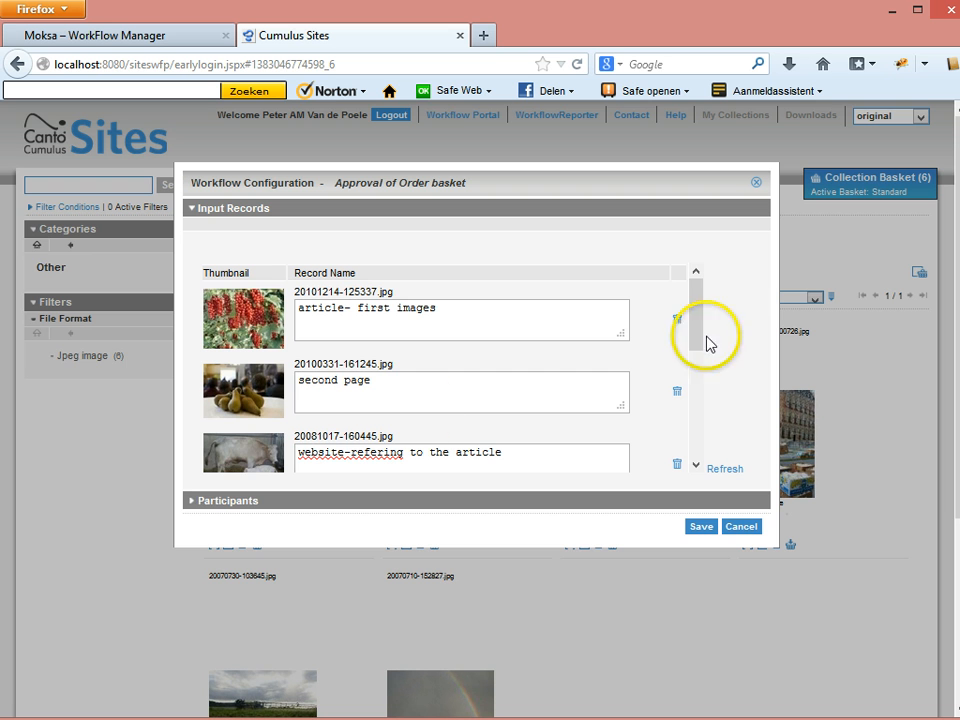
Save the Design, Sales, Printer and Marketing participants, start the workflow, and close Sites.
left_click(214, 502)
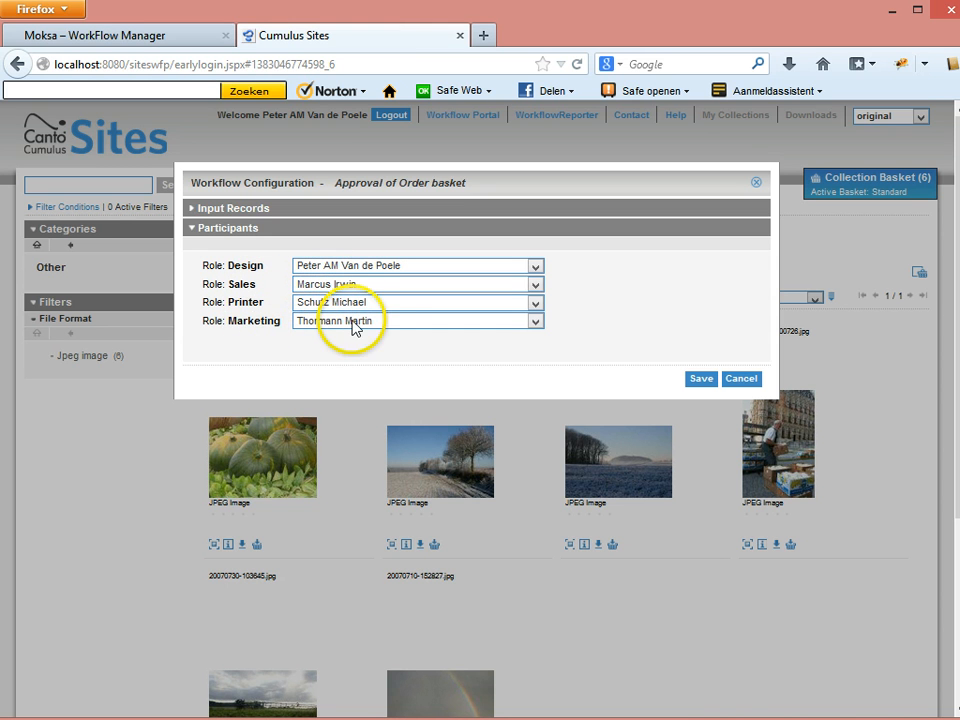
left_click(702, 379)
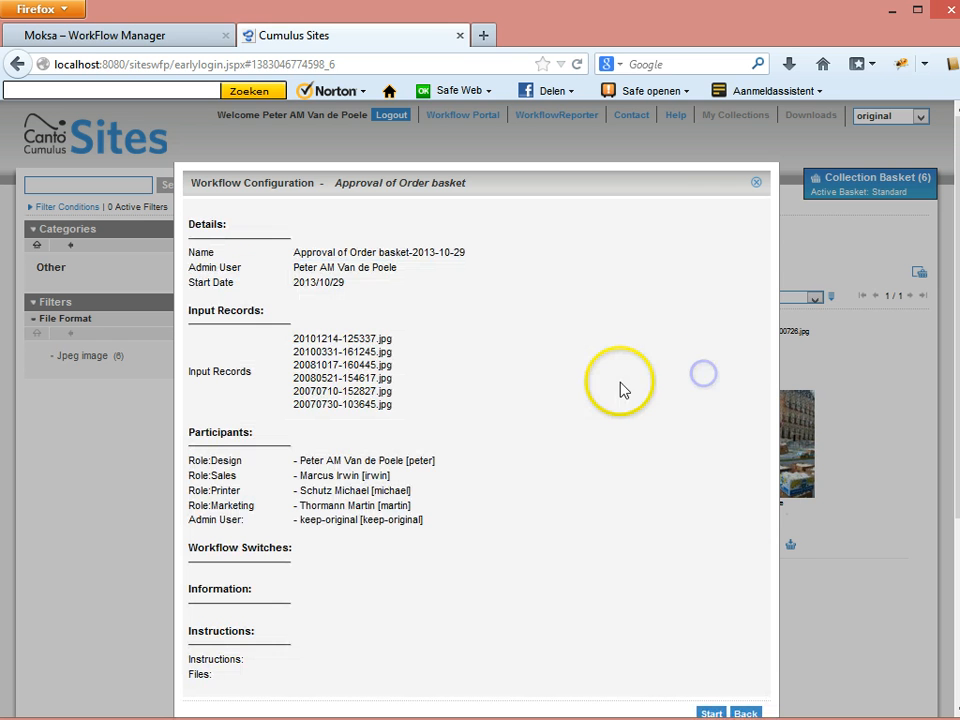
left_click(711, 713)
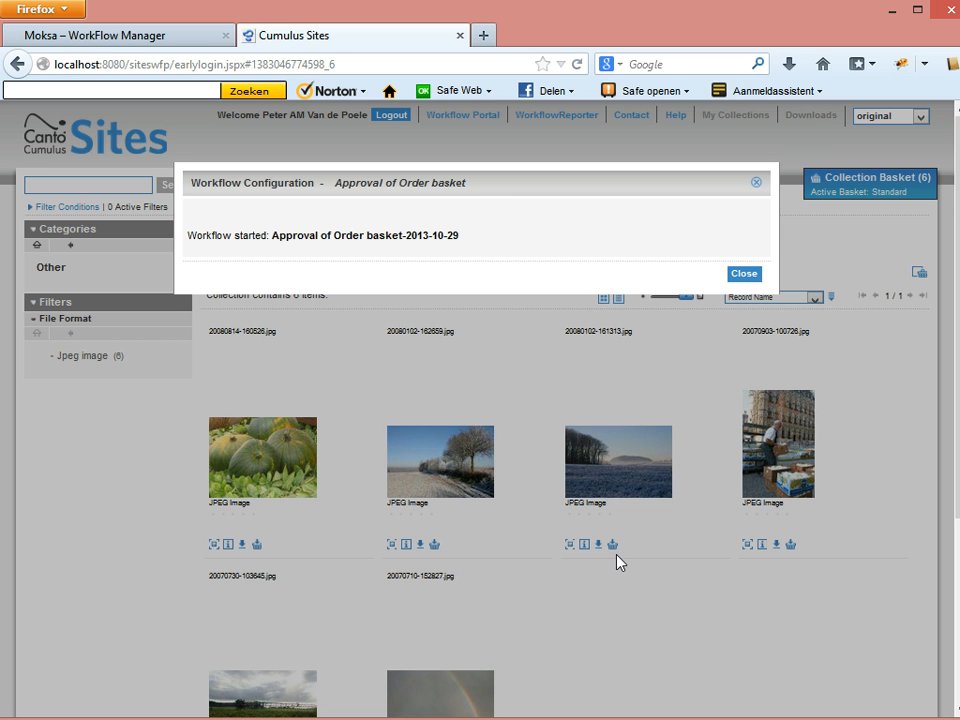
left_click(743, 275)
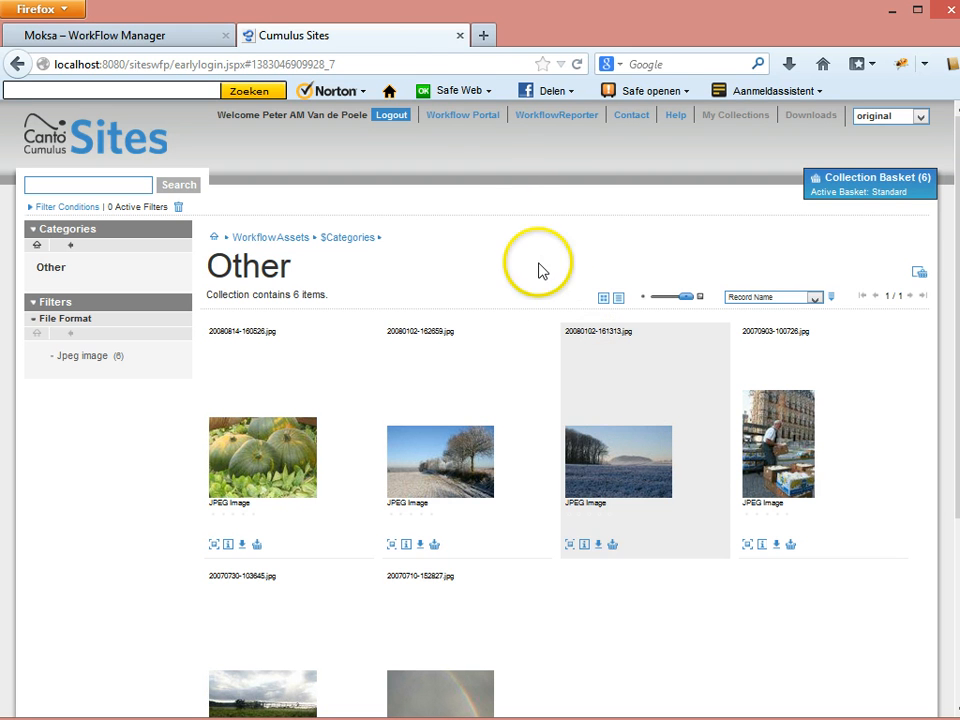
left_click(460, 38)
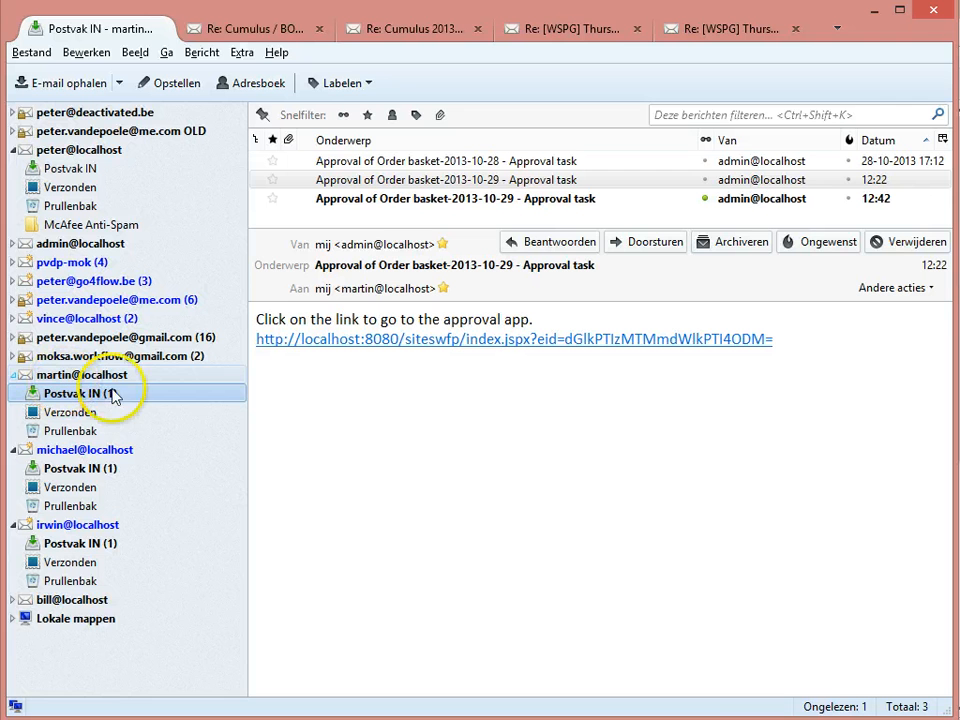
Open the newest 2013-10-29 approval task email and follow its link to the approval page.
left_click(419, 205)
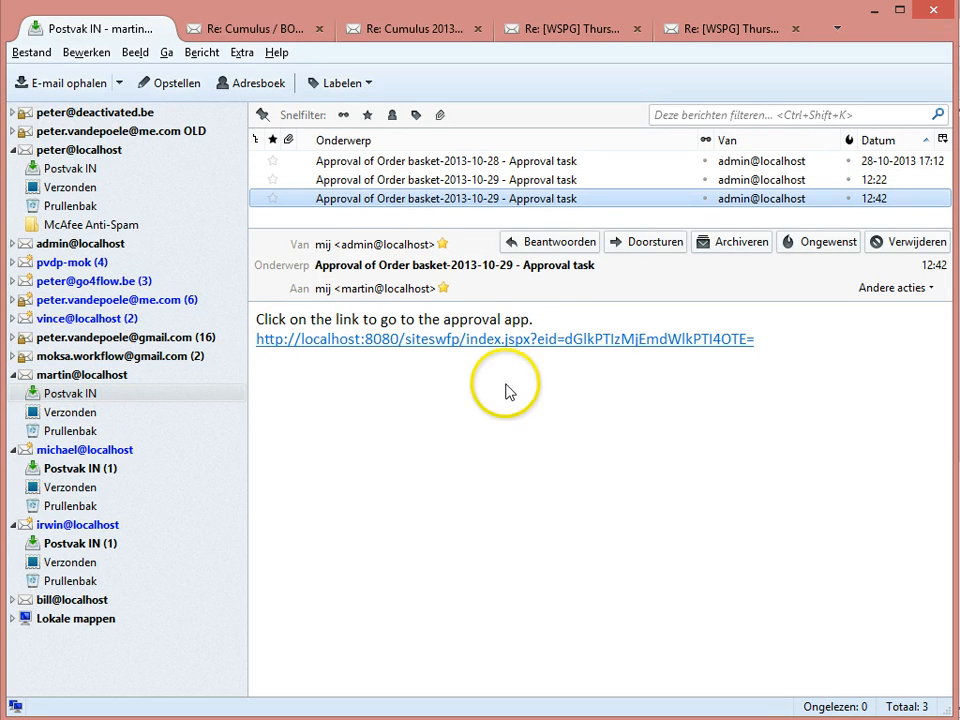
left_click(456, 341)
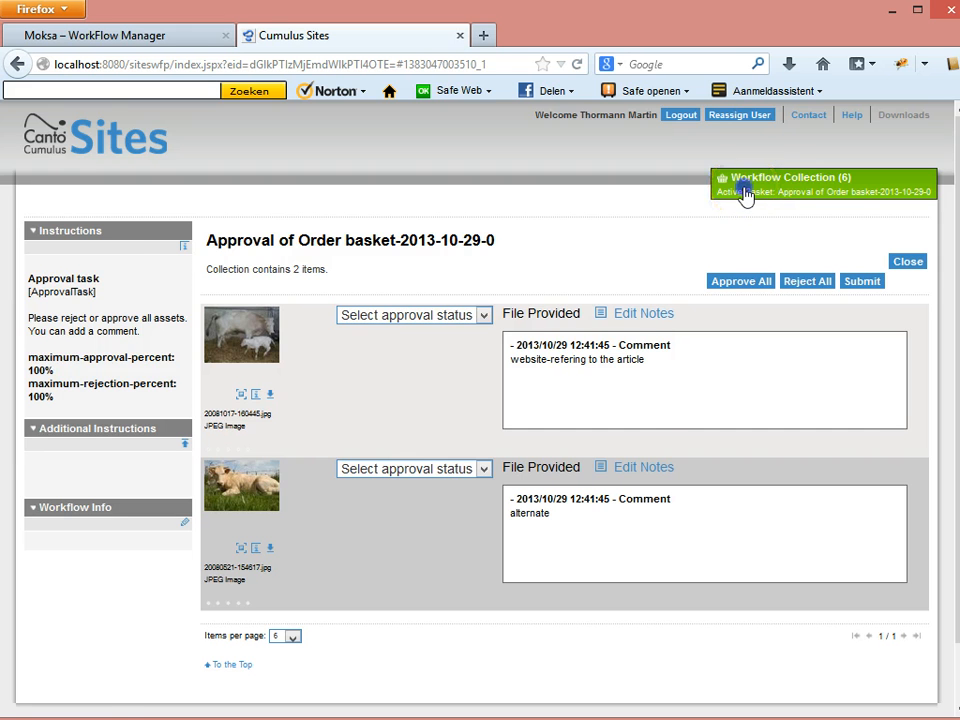
left_click(745, 195)
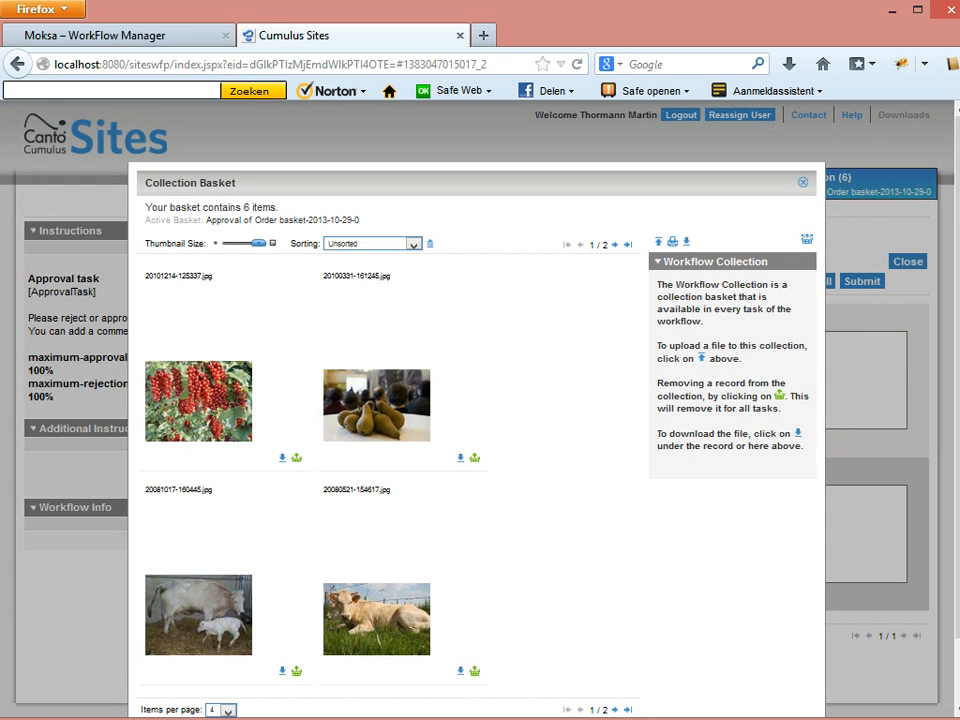
left_click_drag(957, 330, 957, 384)
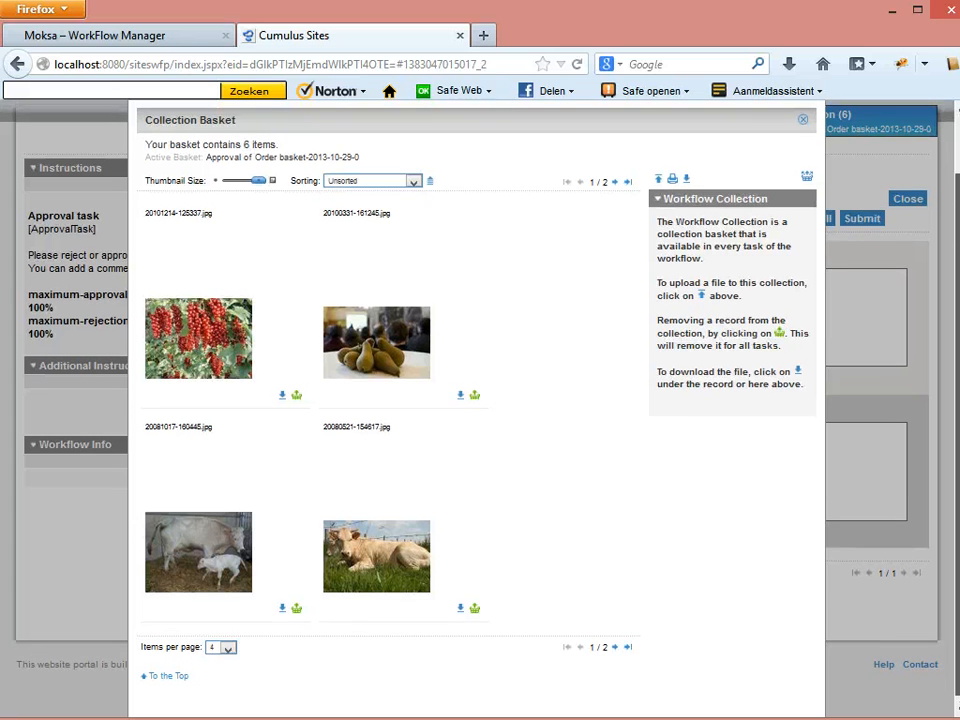
left_click_drag(957, 294, 955, 207)
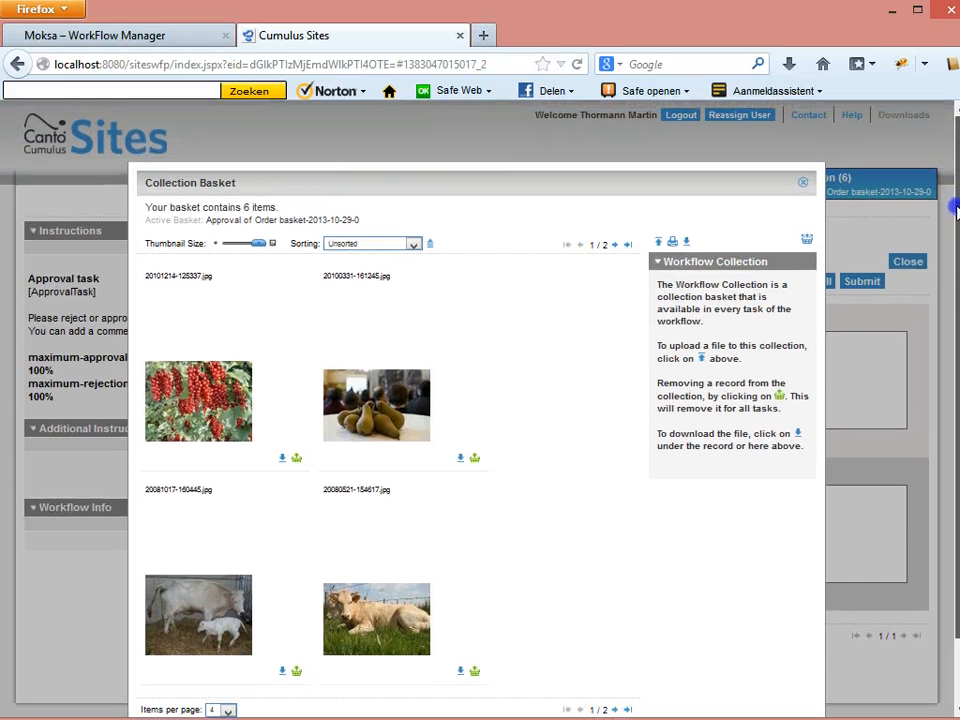
left_click(802, 183)
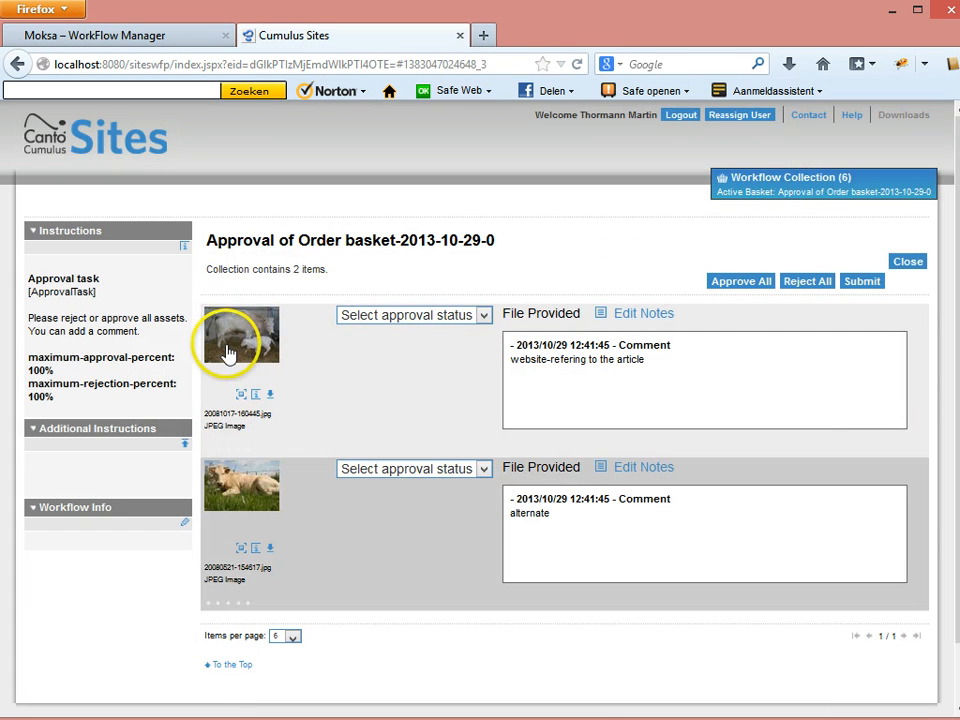
left_click(484, 316)
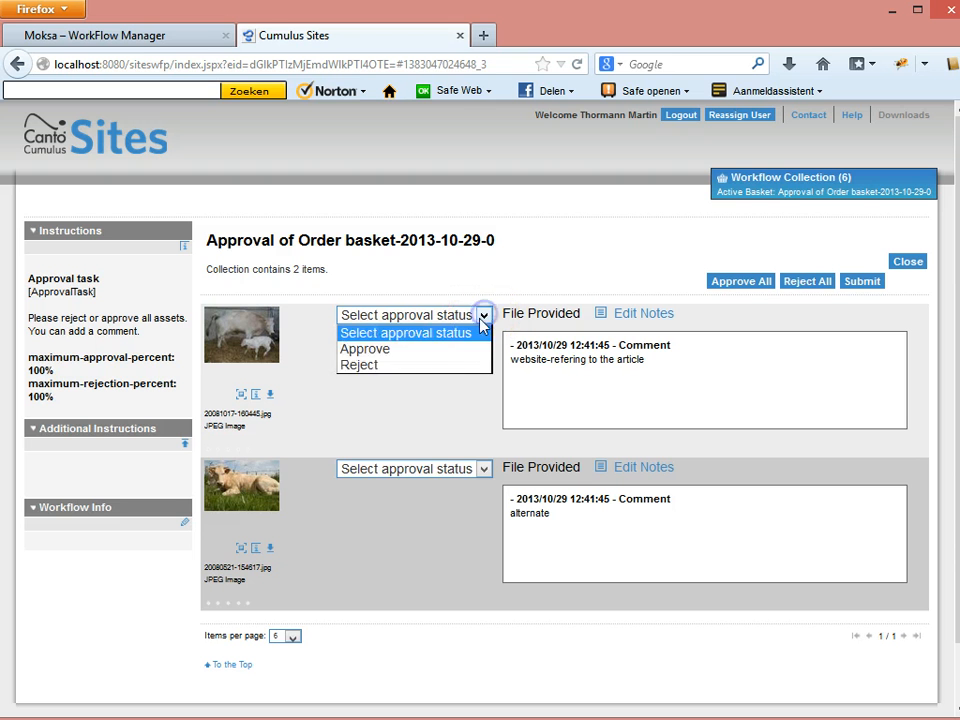
Approve the cow-and-calf image without a comment.
left_click(366, 352)
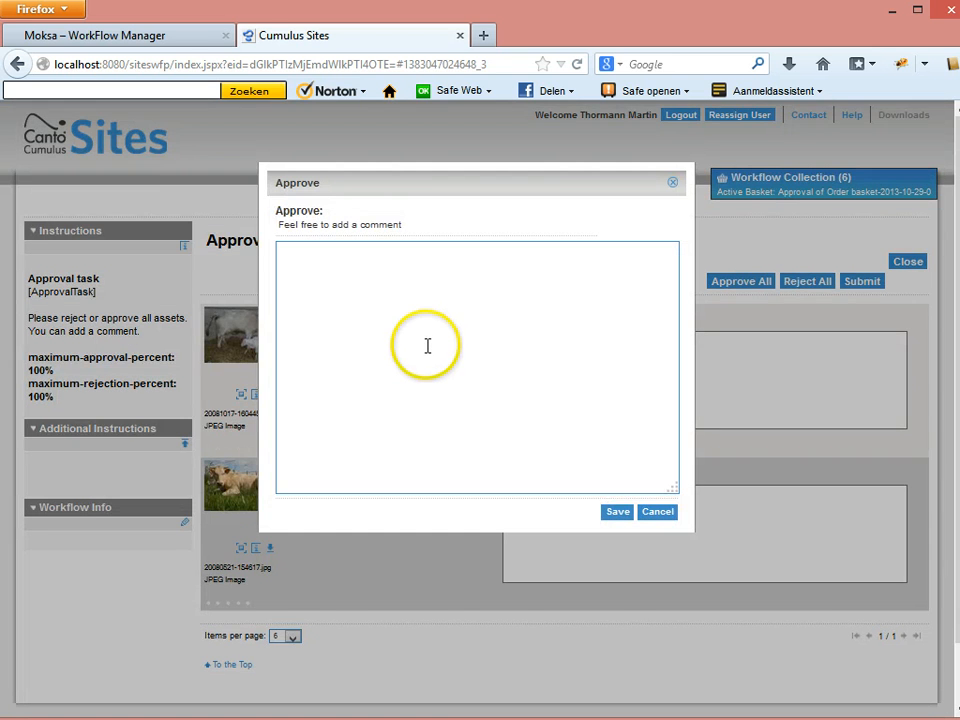
left_click(427, 346)
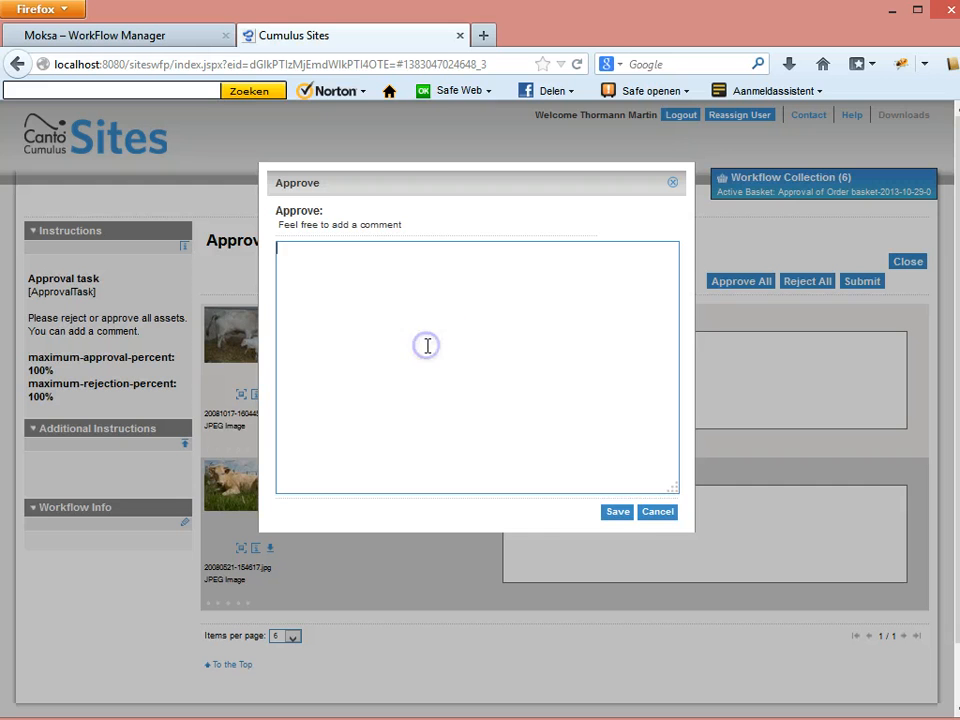
left_click(620, 513)
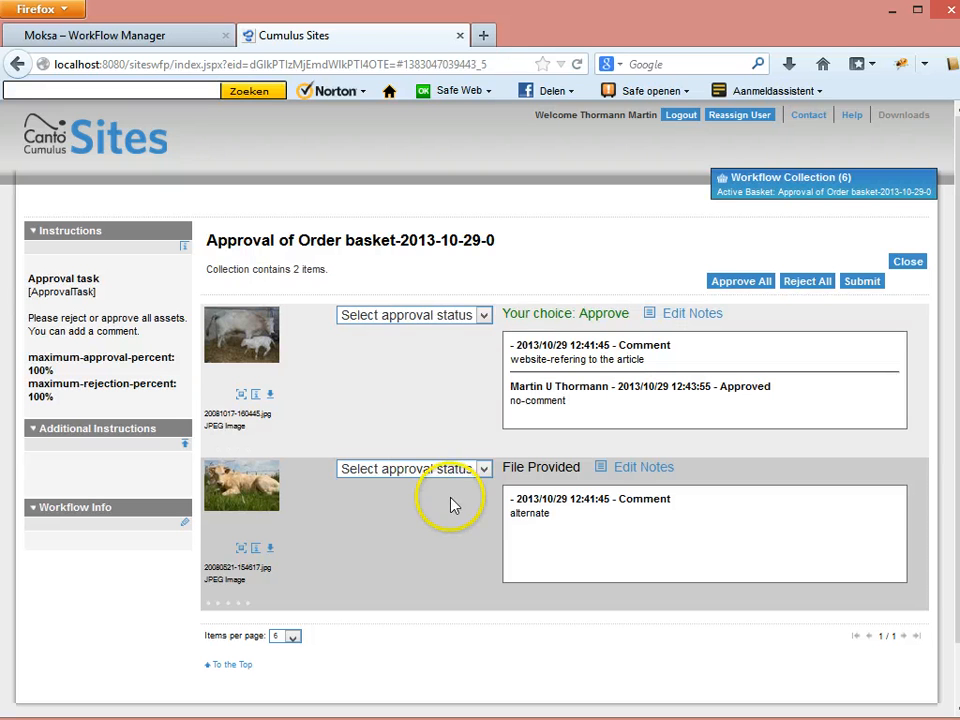
Reject the lying cow image noting 'image to small', then submit and close the task.
left_click(483, 469)
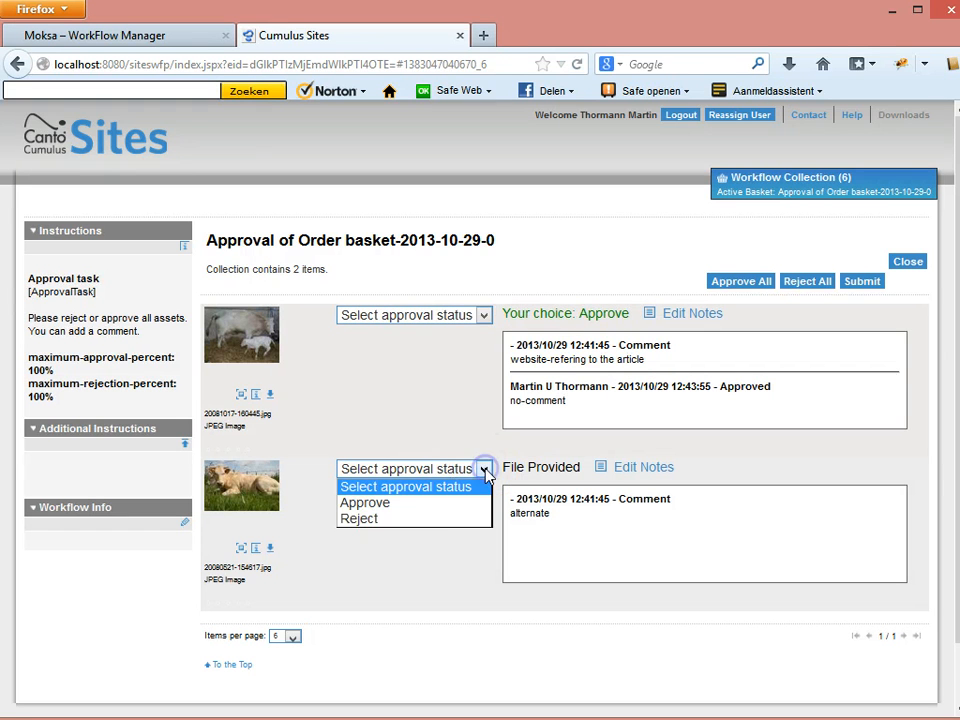
left_click(418, 519)
left_click(356, 297)
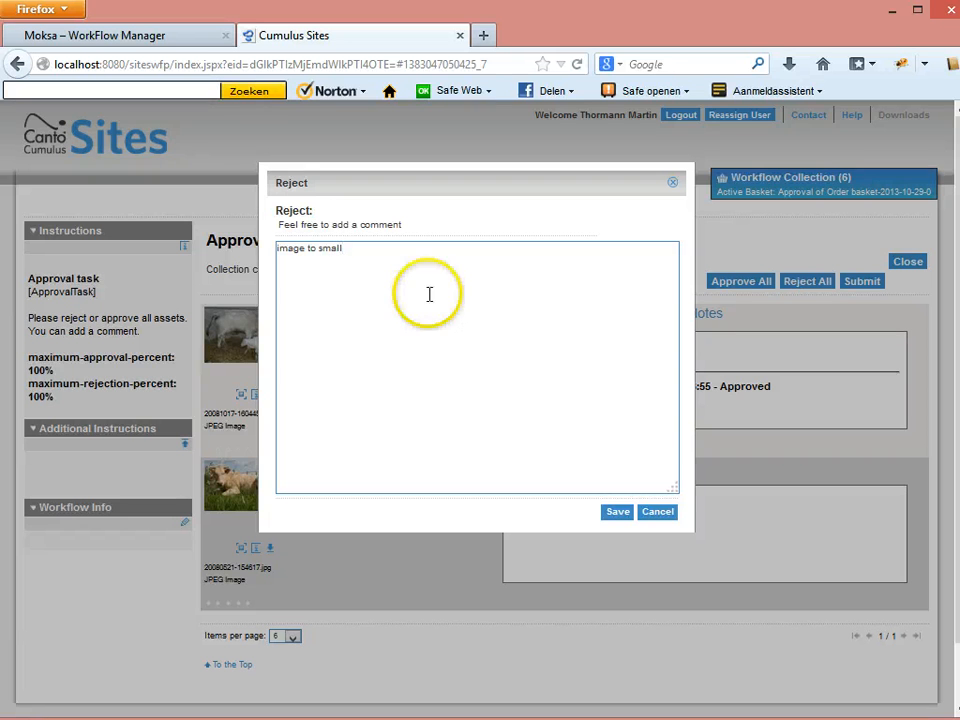
left_click(610, 513)
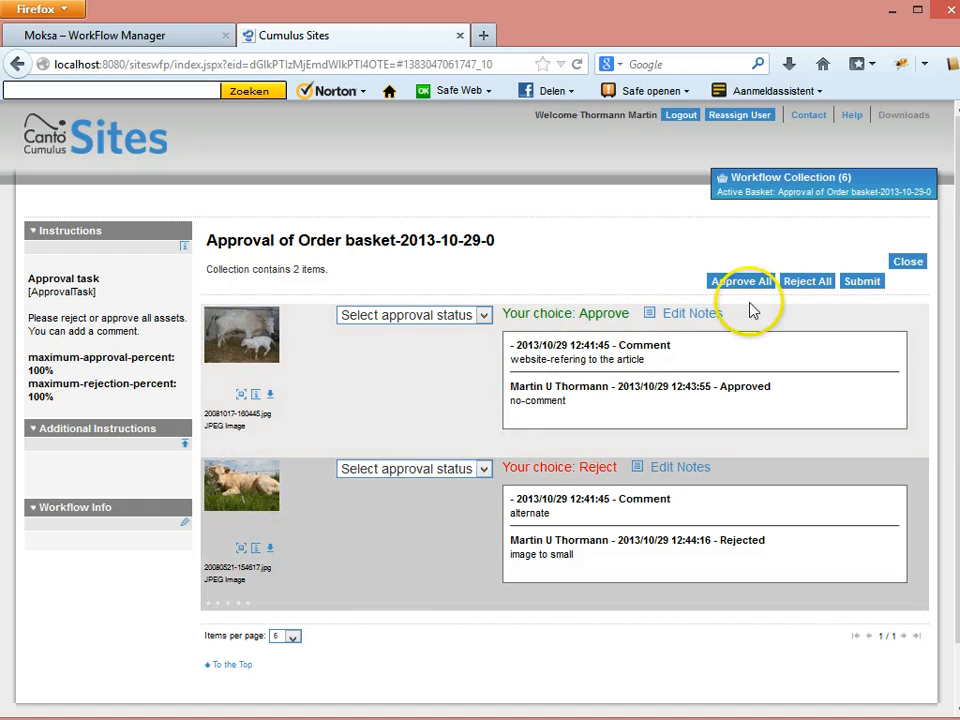
left_click(858, 283)
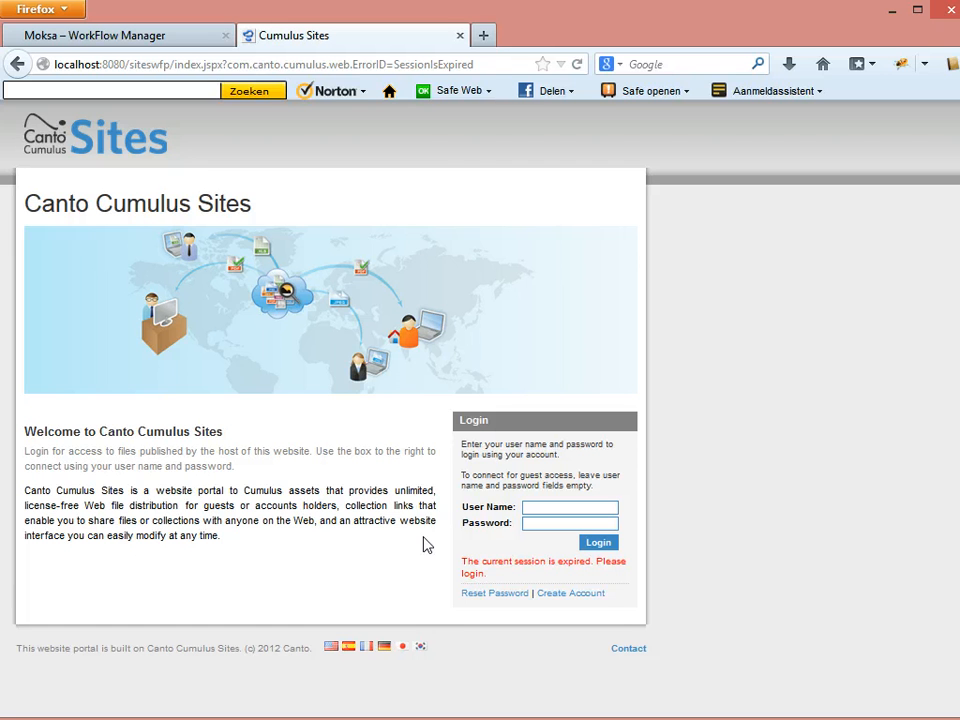
left_click(460, 36)
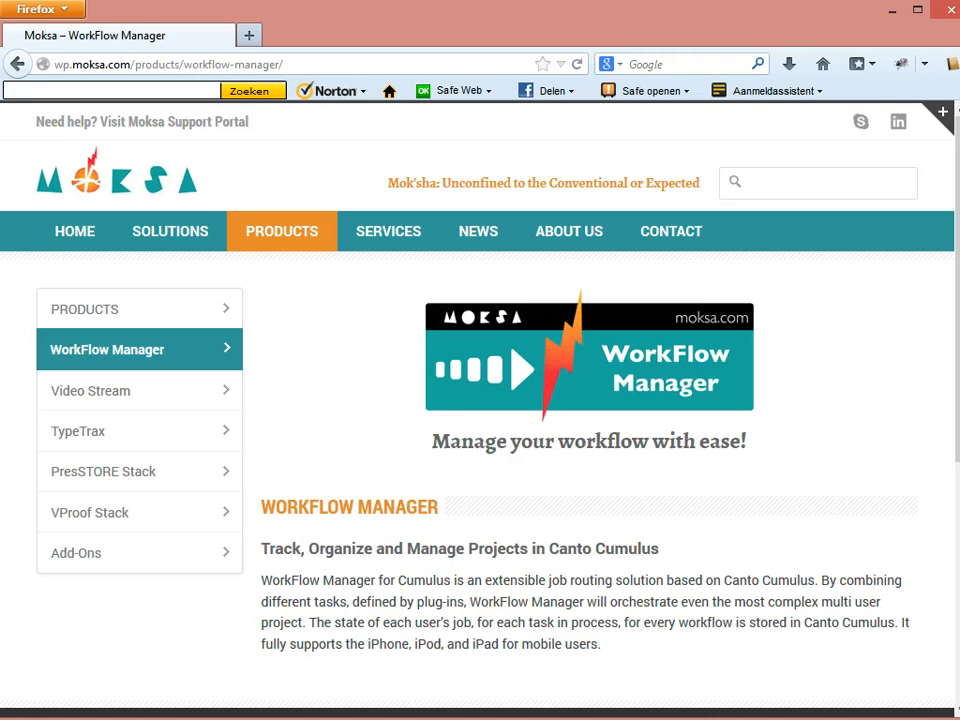
Open the next reviewer's 12:42 approval task email and follow its link.
key("alt+Tab")
left_click(105, 468)
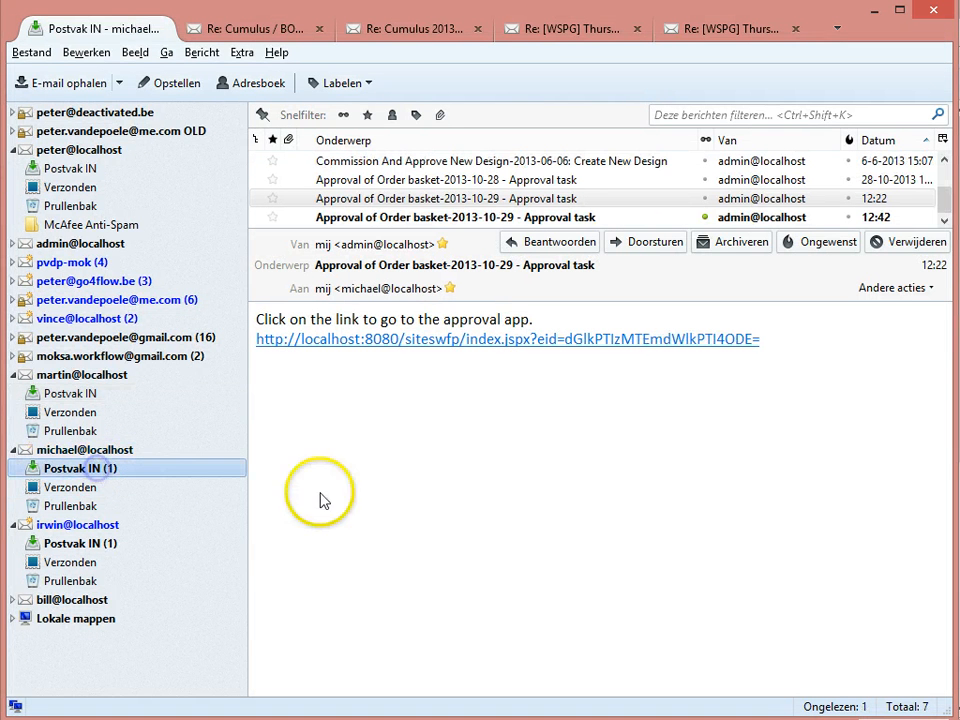
left_click(407, 222)
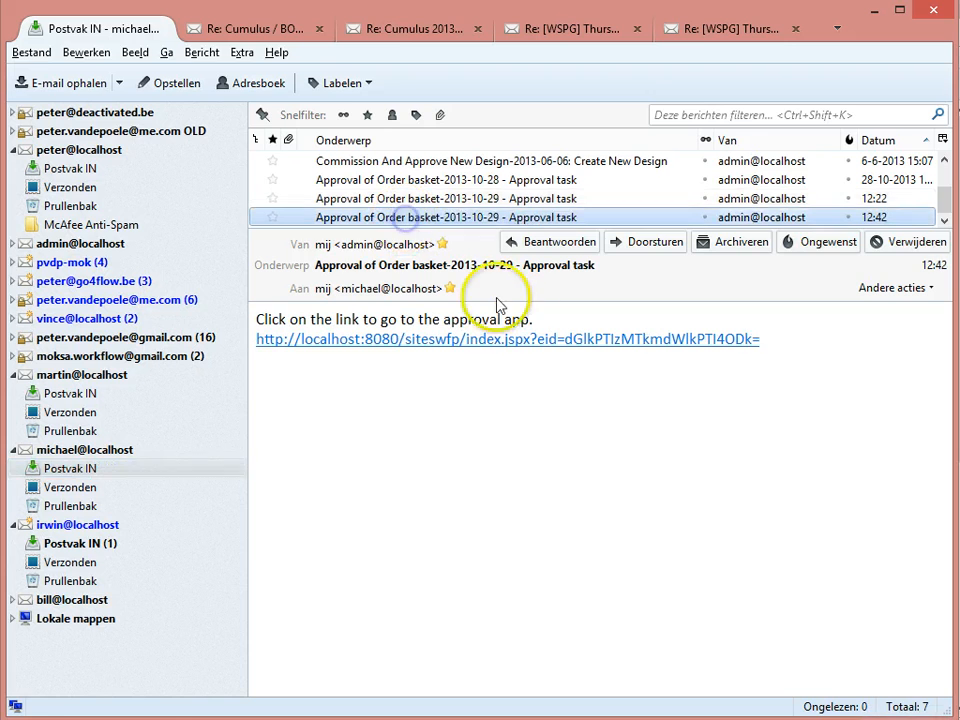
left_click(586, 341)
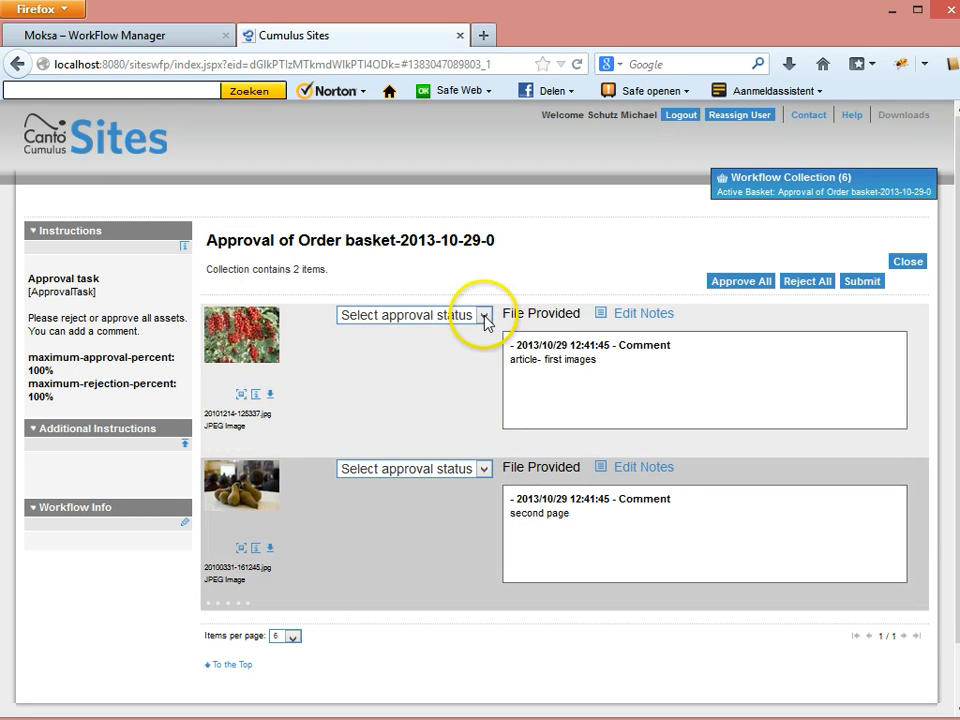
Approve both currants and pears images with comment 'ok', submit, and close the page.
left_click(740, 283)
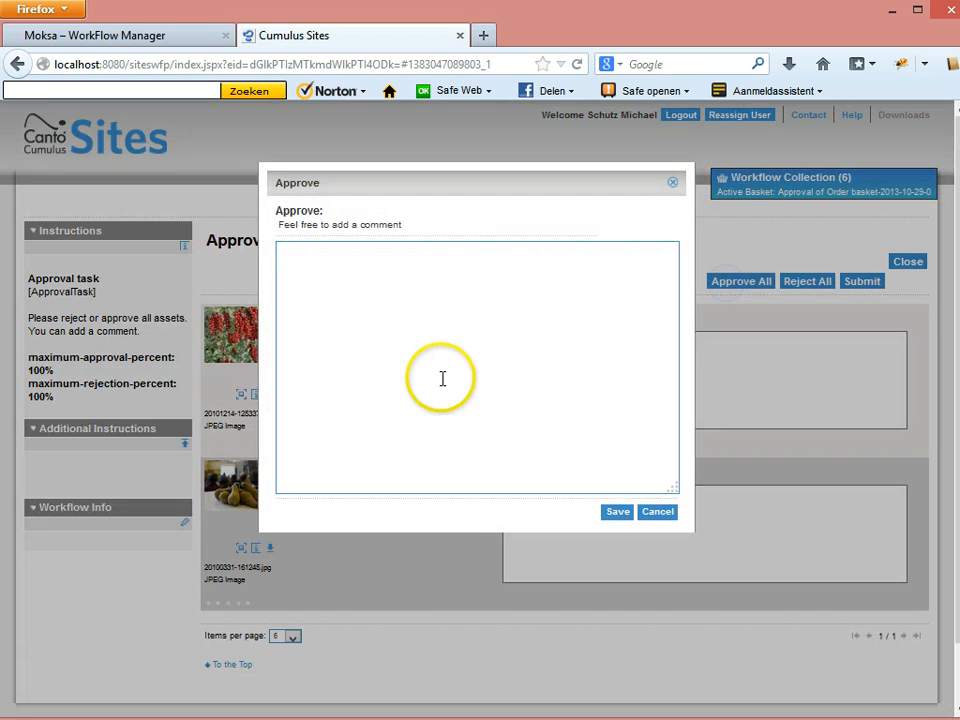
left_click(426, 355)
type("ok")
left_click(617, 511)
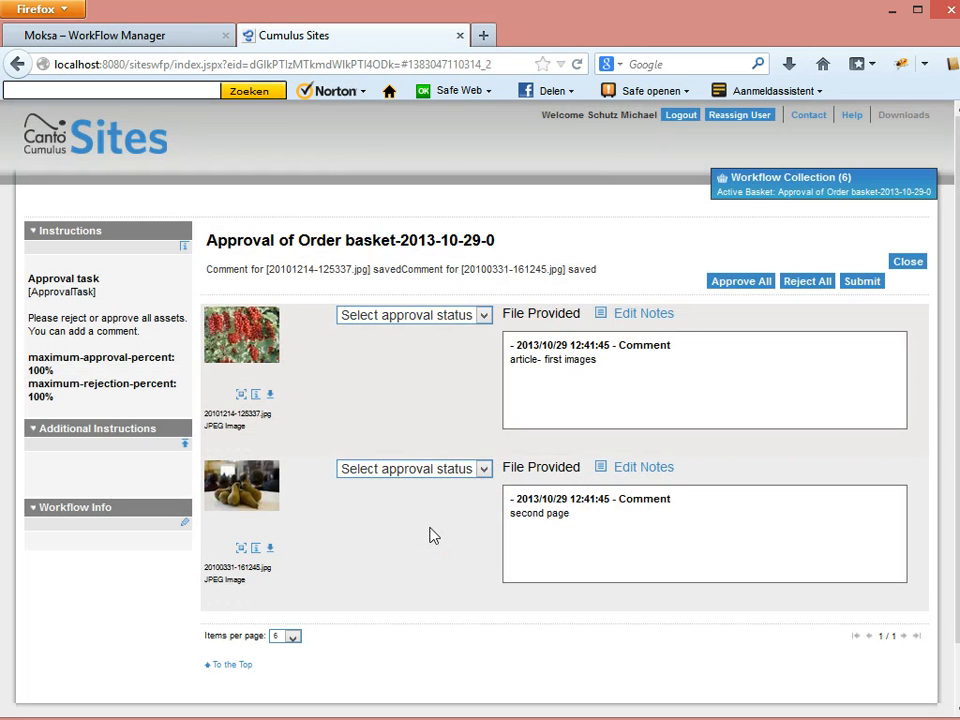
left_click(850, 281)
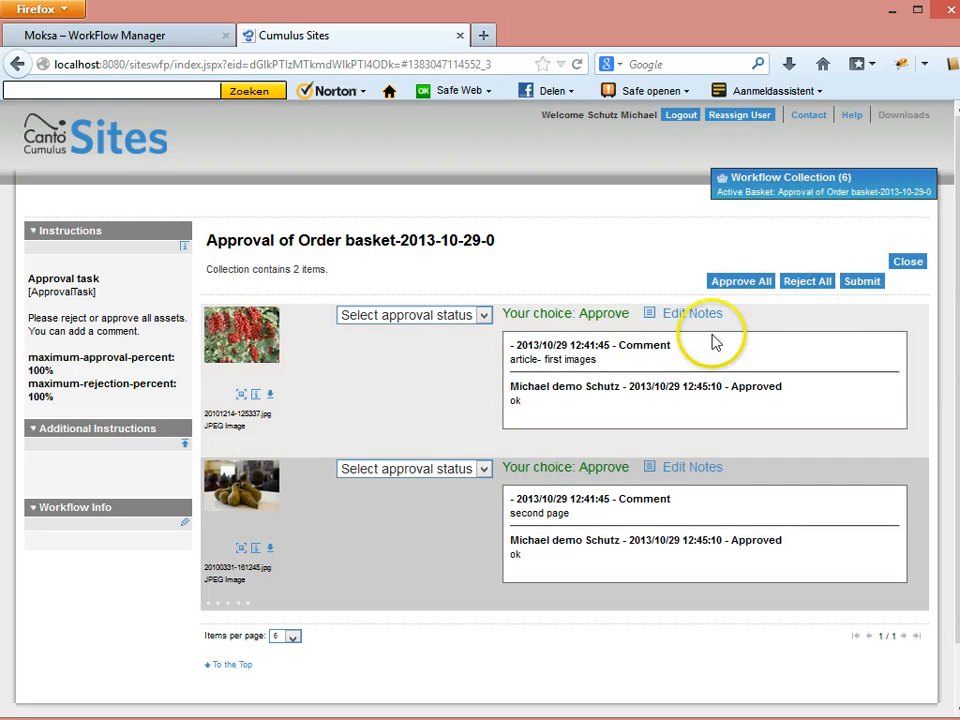
left_click(864, 283)
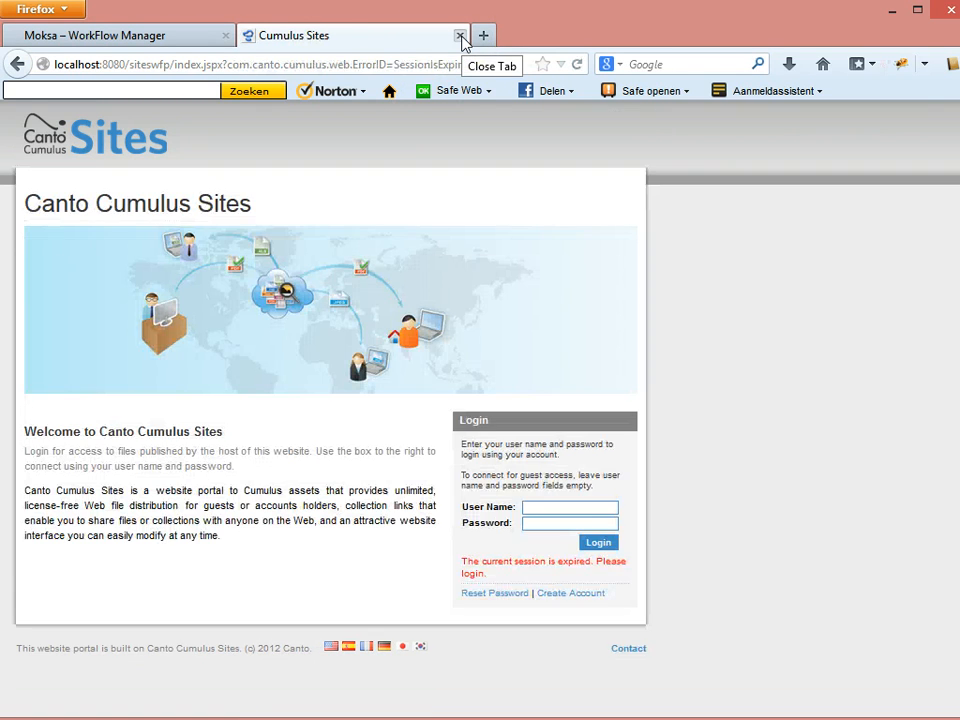
left_click(460, 36)
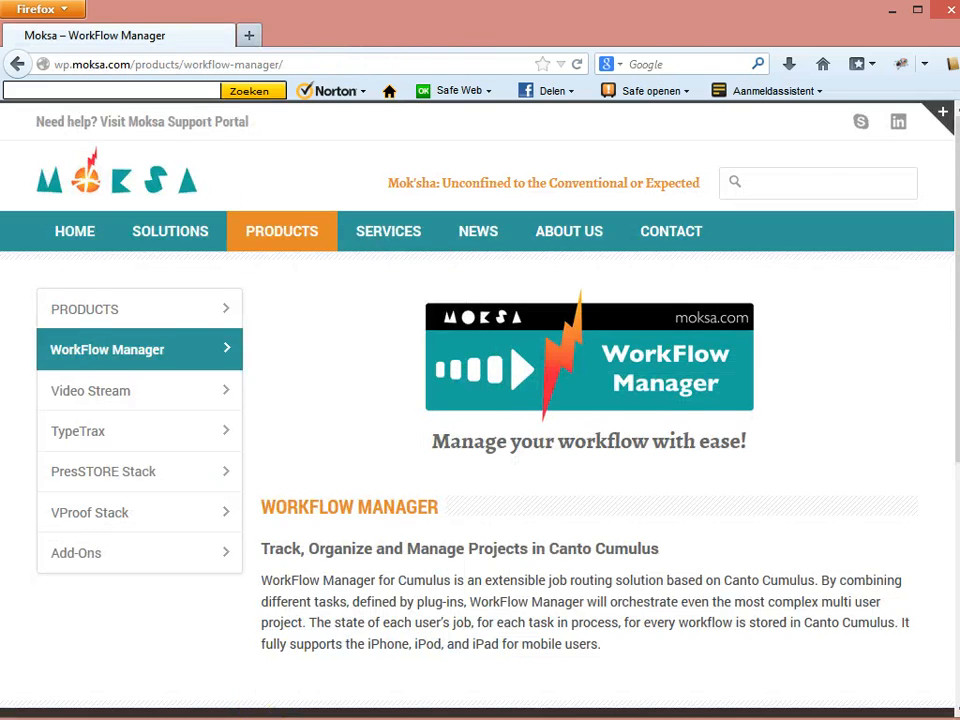
Open the current mail's approval link, then close that already-reviewed approval page.
key("alt+Tab")
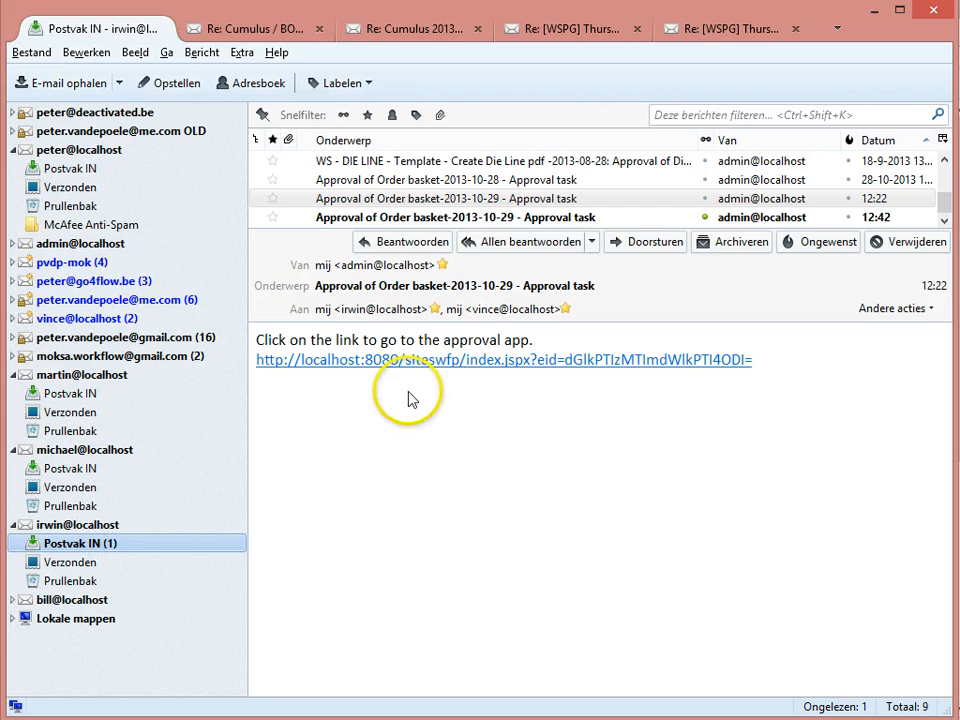
left_click(422, 362)
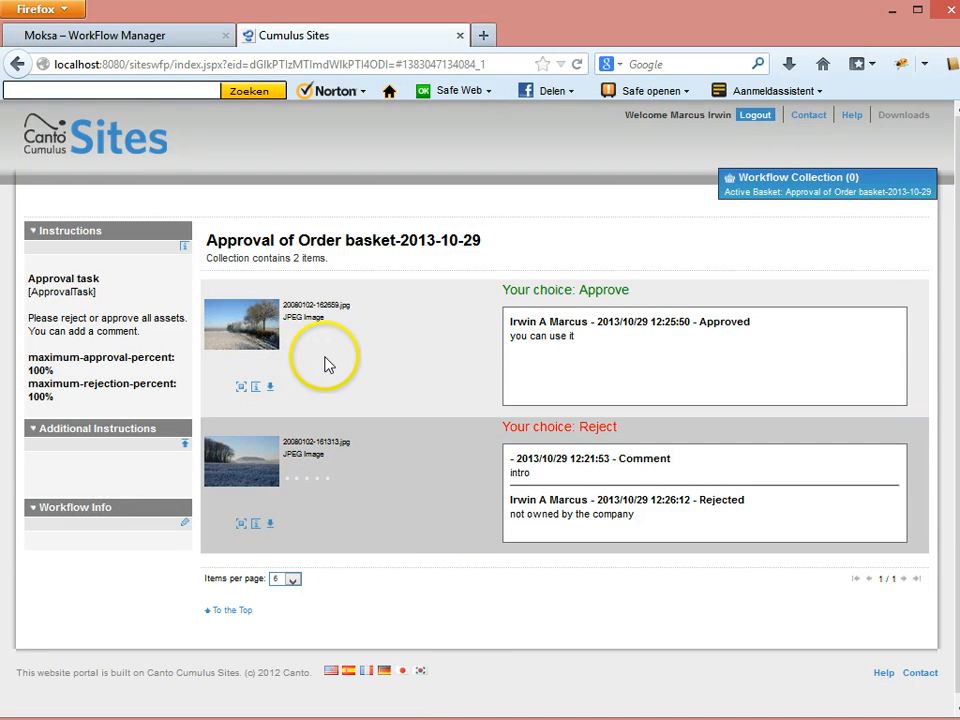
key("alt+Tab")
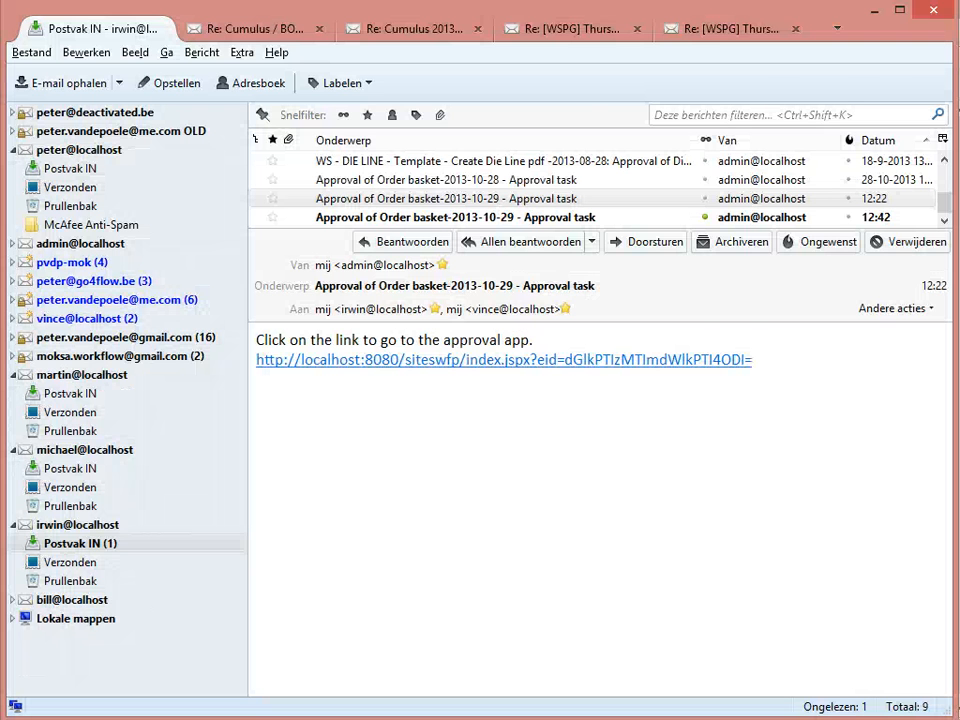
key("alt+Tab")
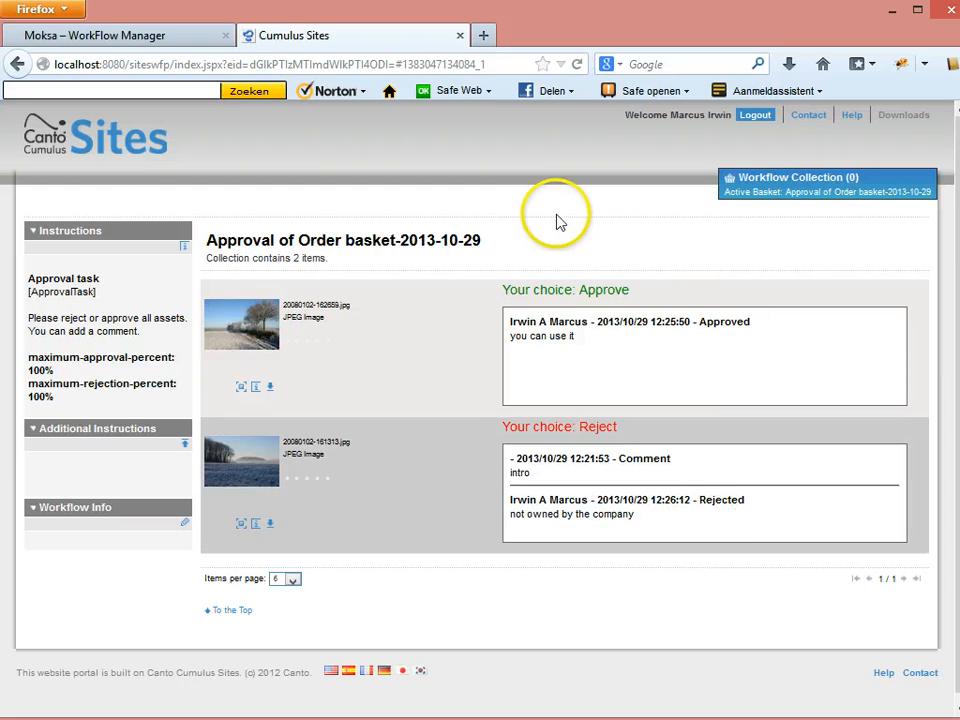
left_click(459, 38)
Open the newer 12:42 approval mail and follow its link to the field and rainbow task.
key("alt+Tab")
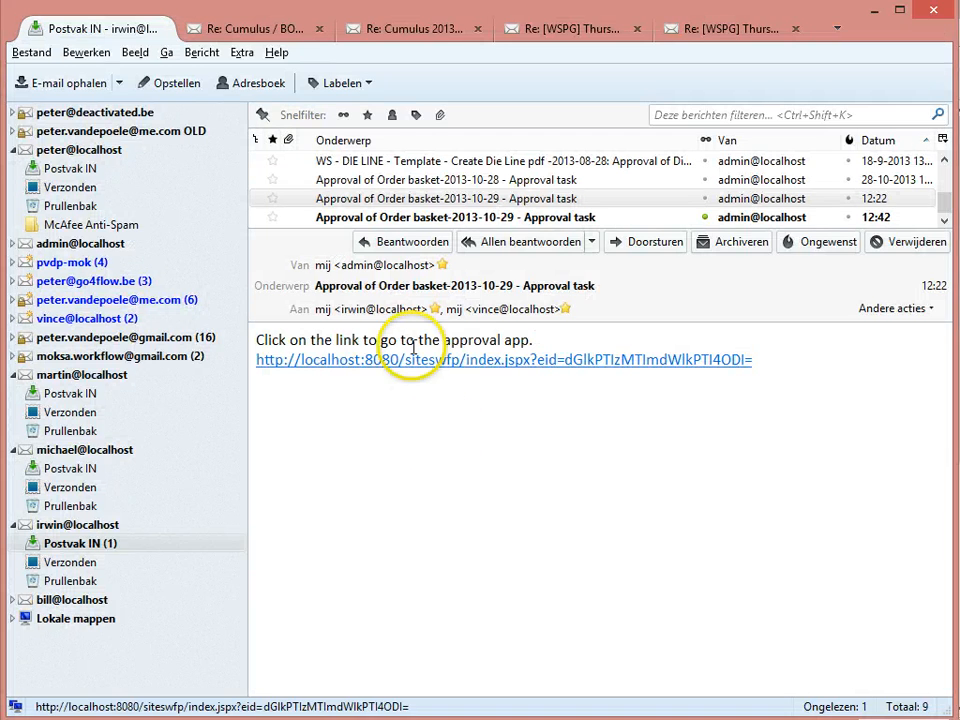
left_click(405, 217)
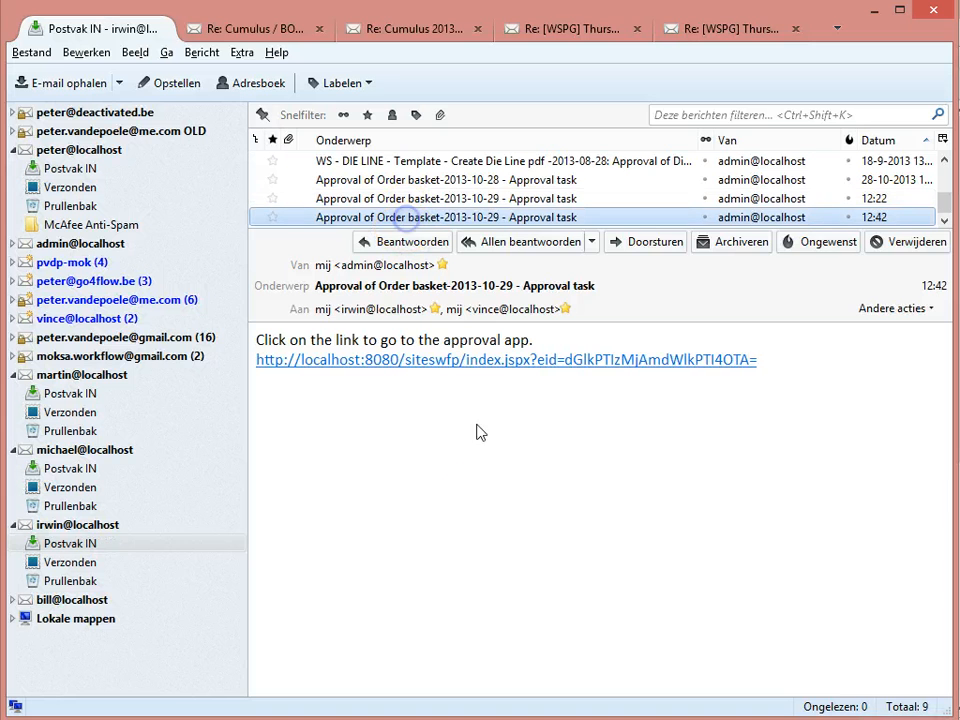
left_click(420, 358)
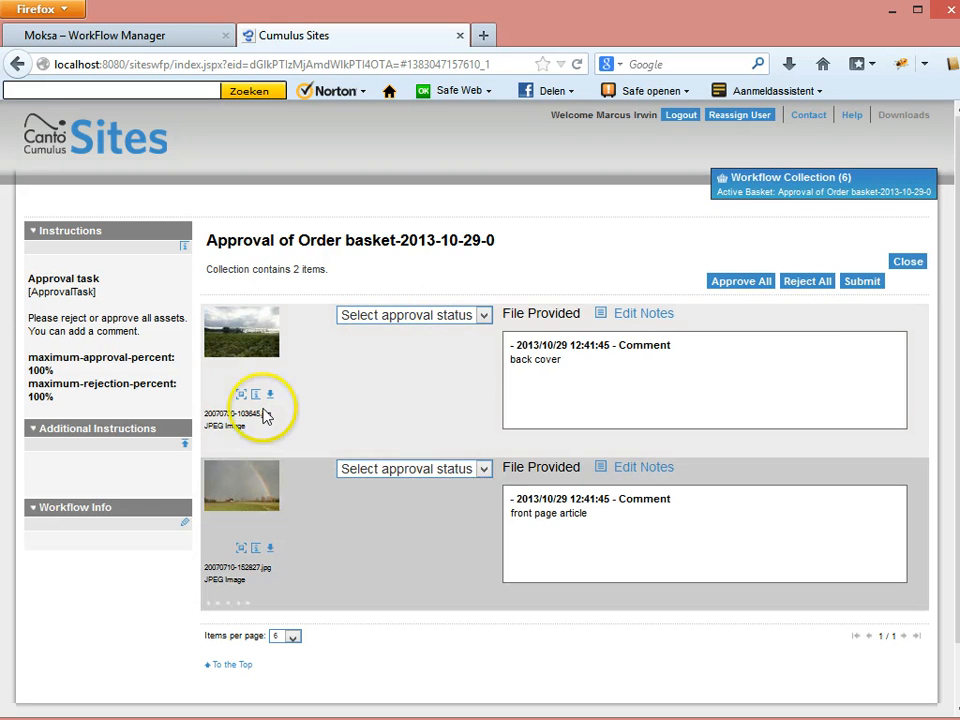
Approve both assets without comments and submit the approval decisions.
left_click(483, 316)
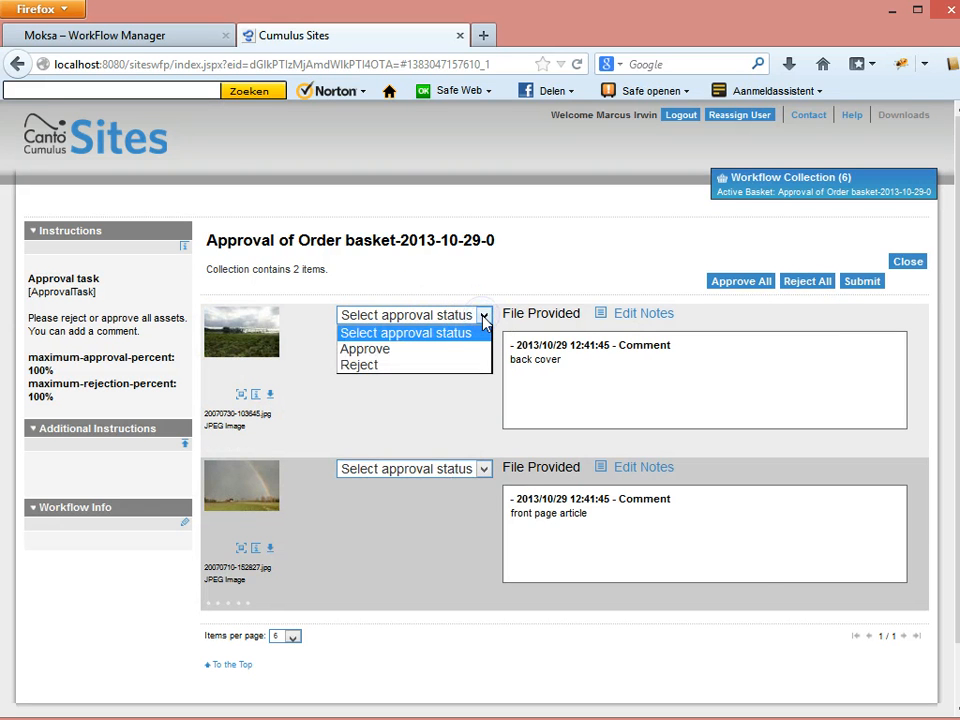
left_click(379, 350)
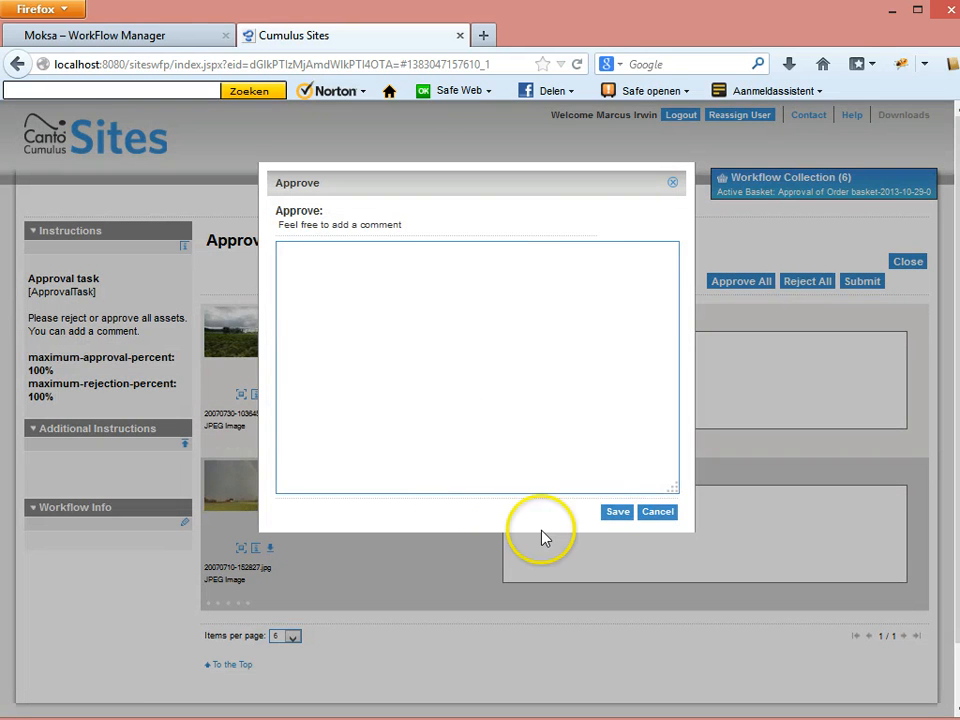
left_click(611, 514)
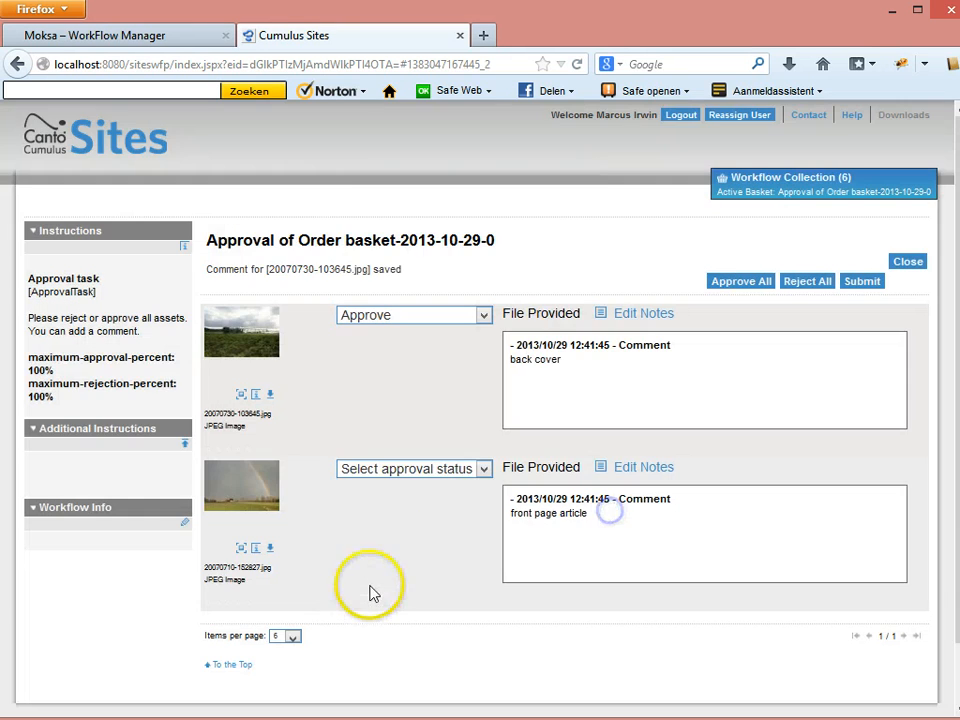
left_click(484, 469)
left_click(435, 504)
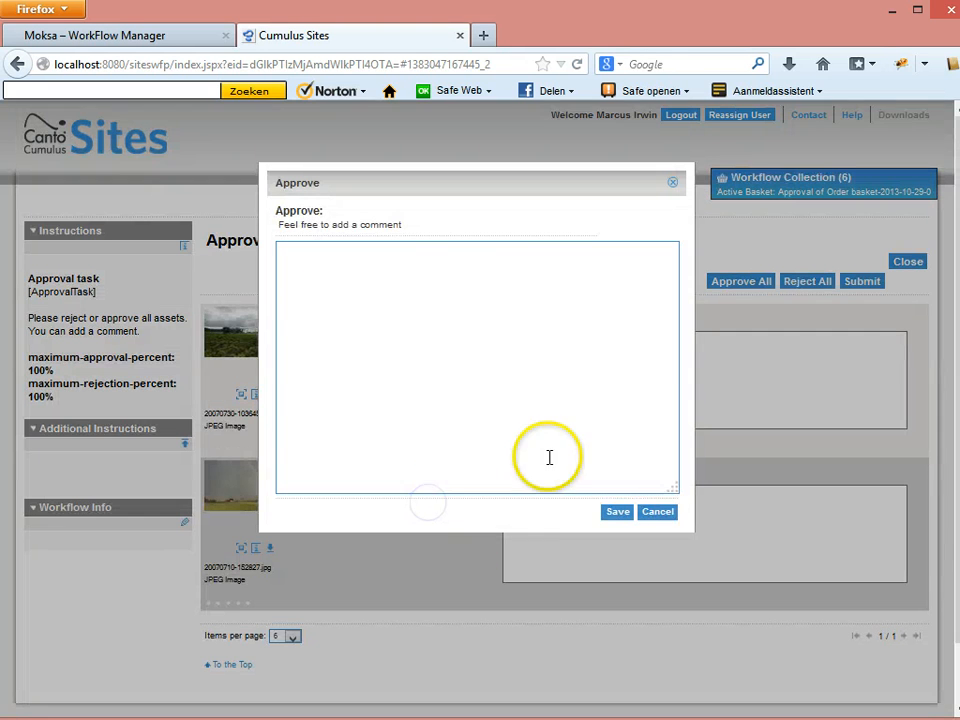
left_click(613, 513)
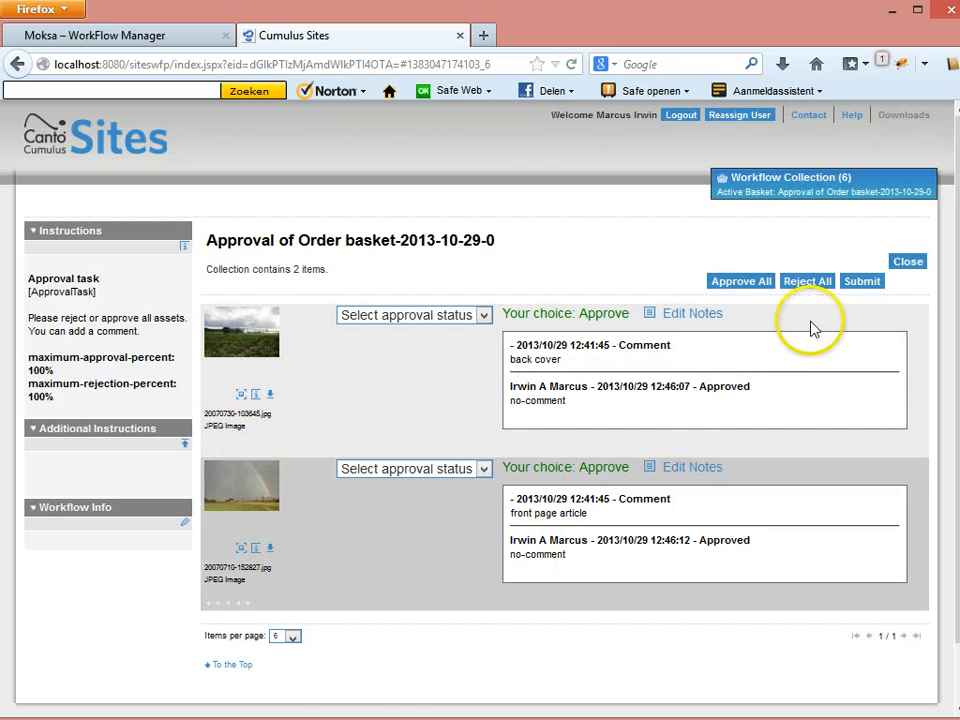
left_click(861, 281)
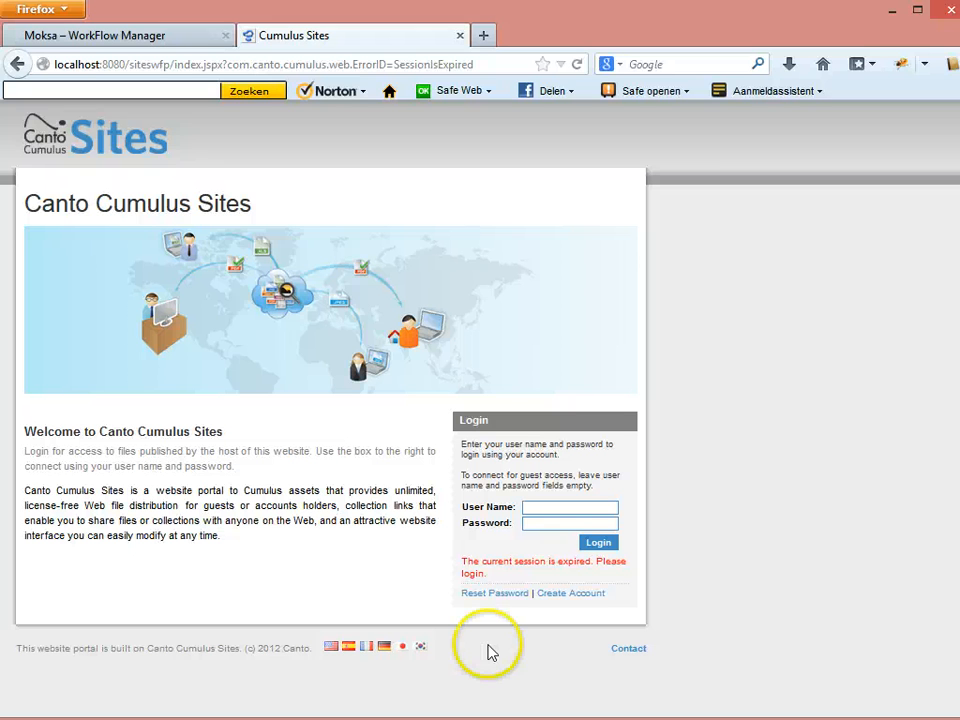
left_click(728, 602)
In Thunderbird, read the 'Rejected assets' mail and its 'image to small' comment.
key("alt+Tab")
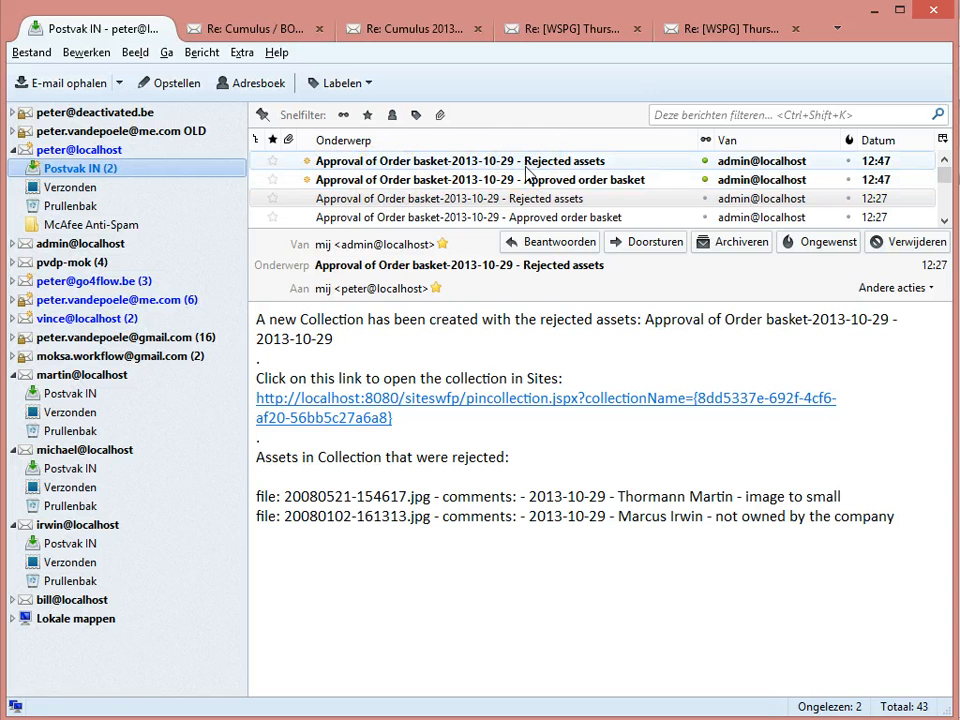
left_click(456, 162)
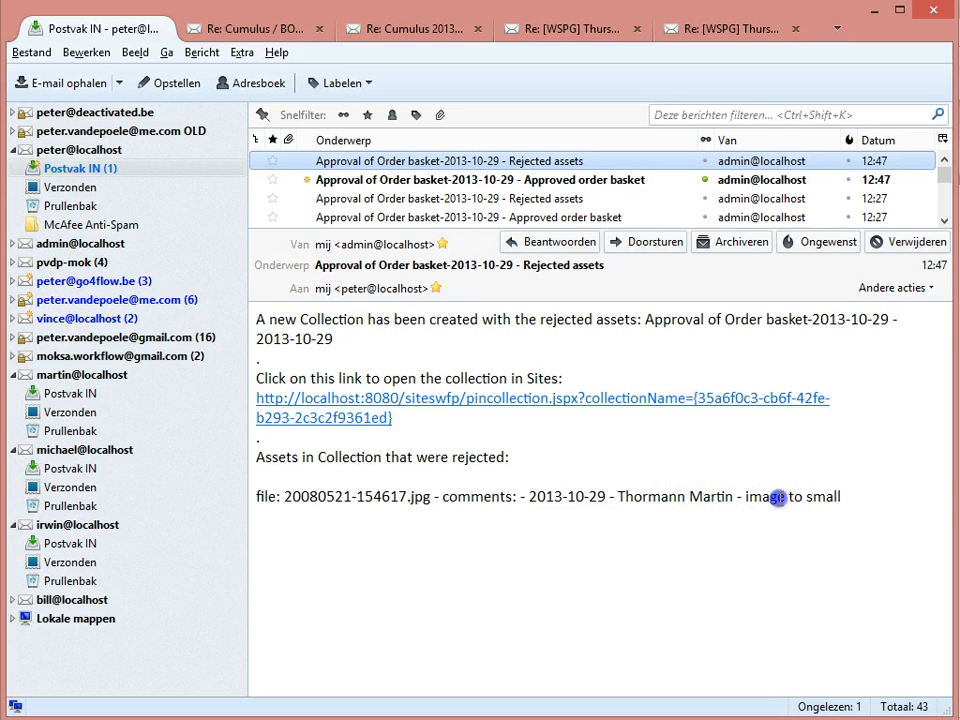
left_click_drag(747, 497, 829, 527)
left_click(828, 521)
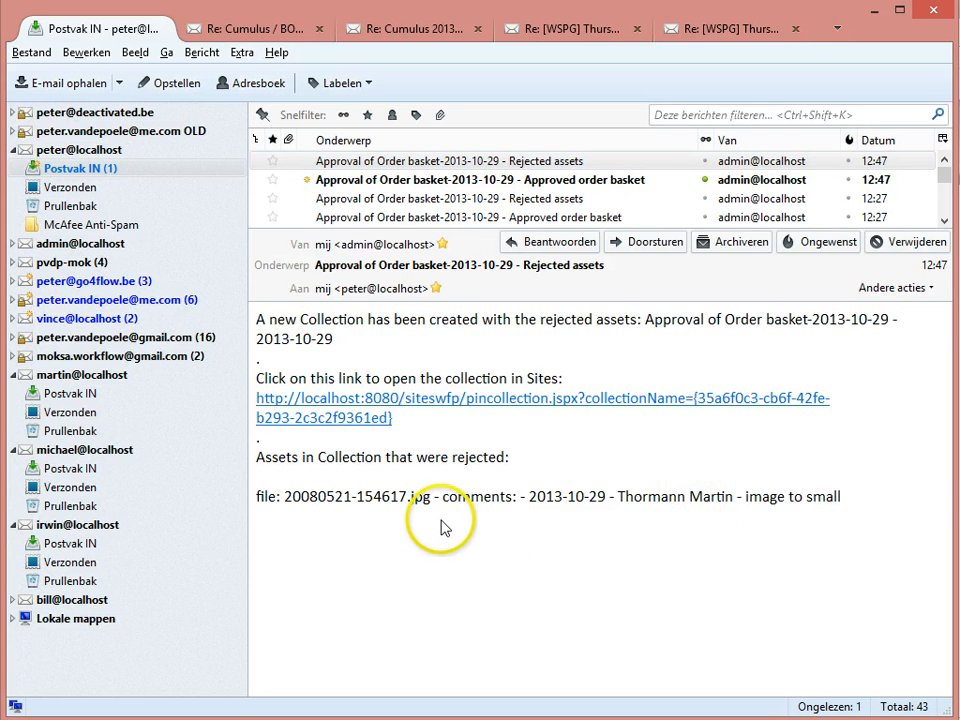
Read the 'Approved order basket' mail and open its collection link in Cumulus Sites.
left_click(490, 181)
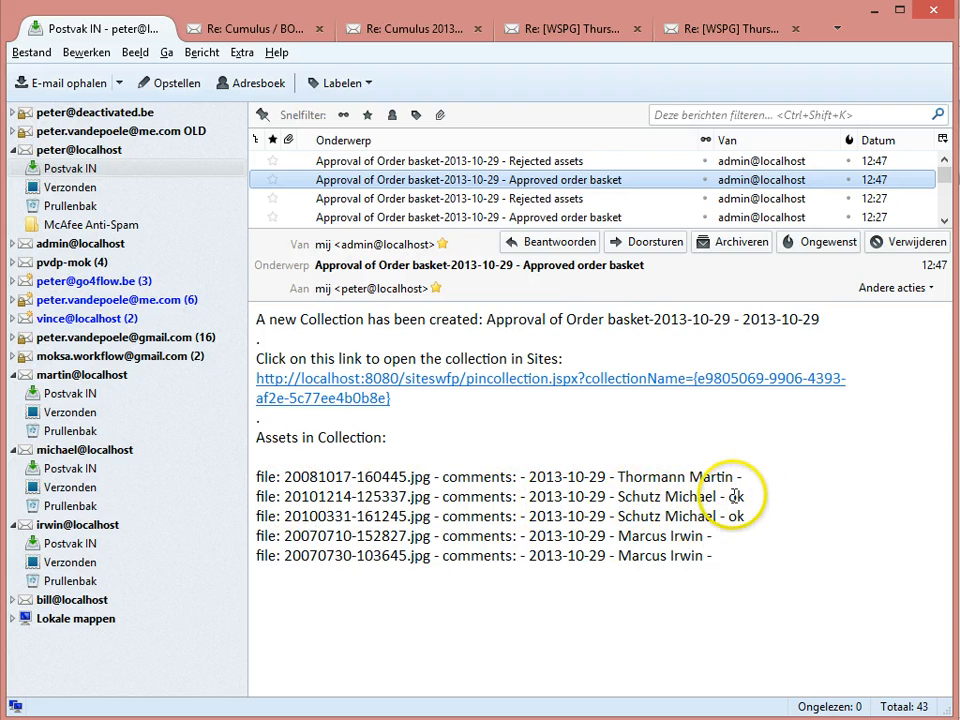
left_click(770, 484)
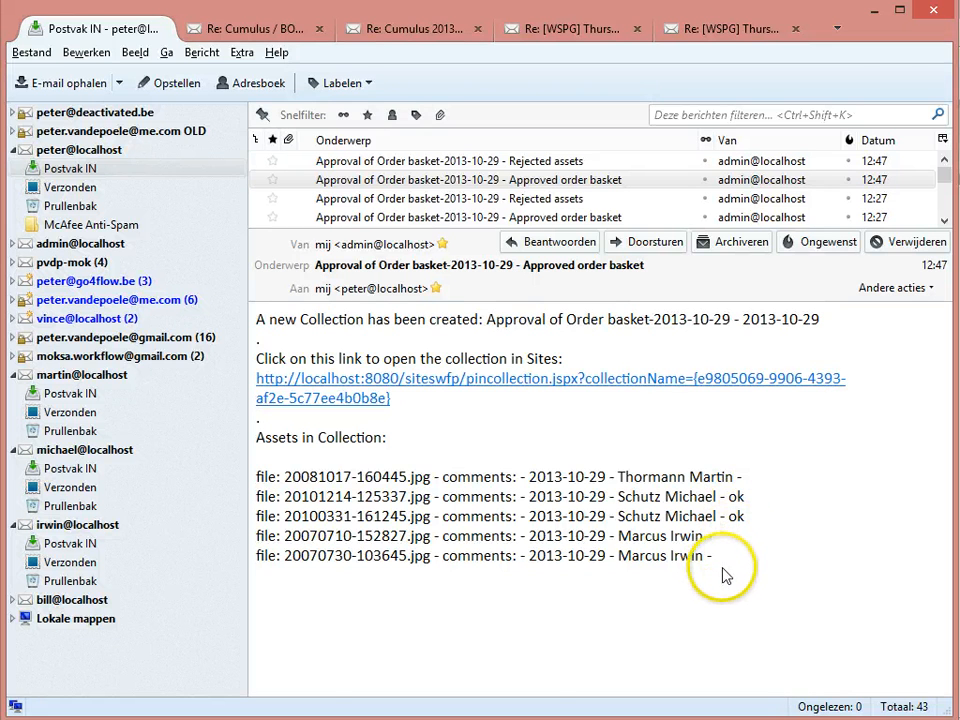
left_click(662, 384)
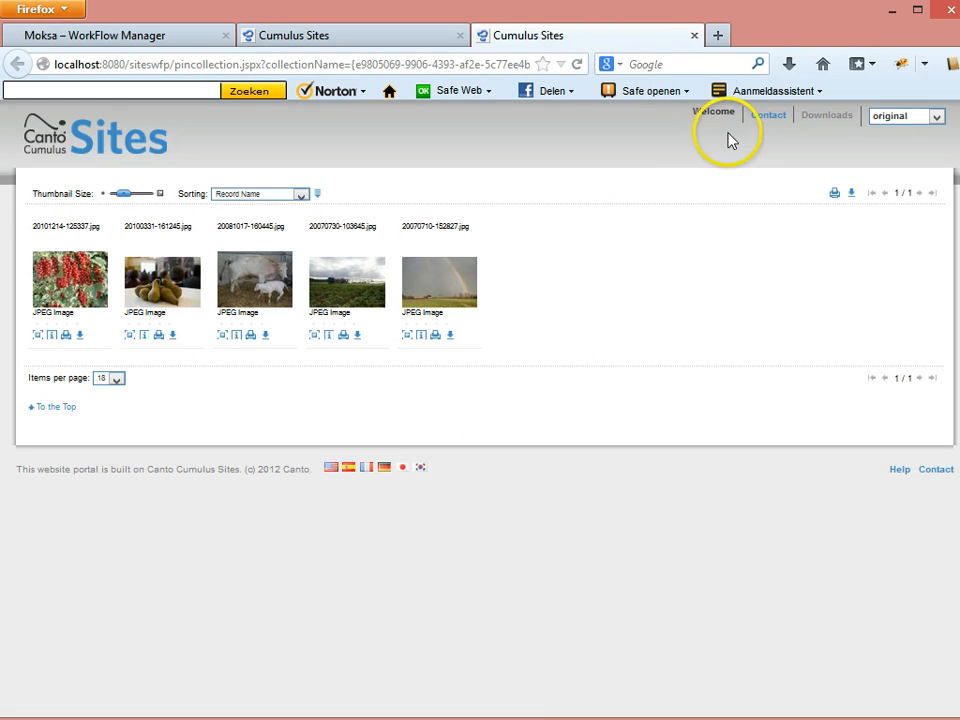
Close the approved collection and open the rejected collection from the 'Rejected assets' mail.
left_click(692, 37)
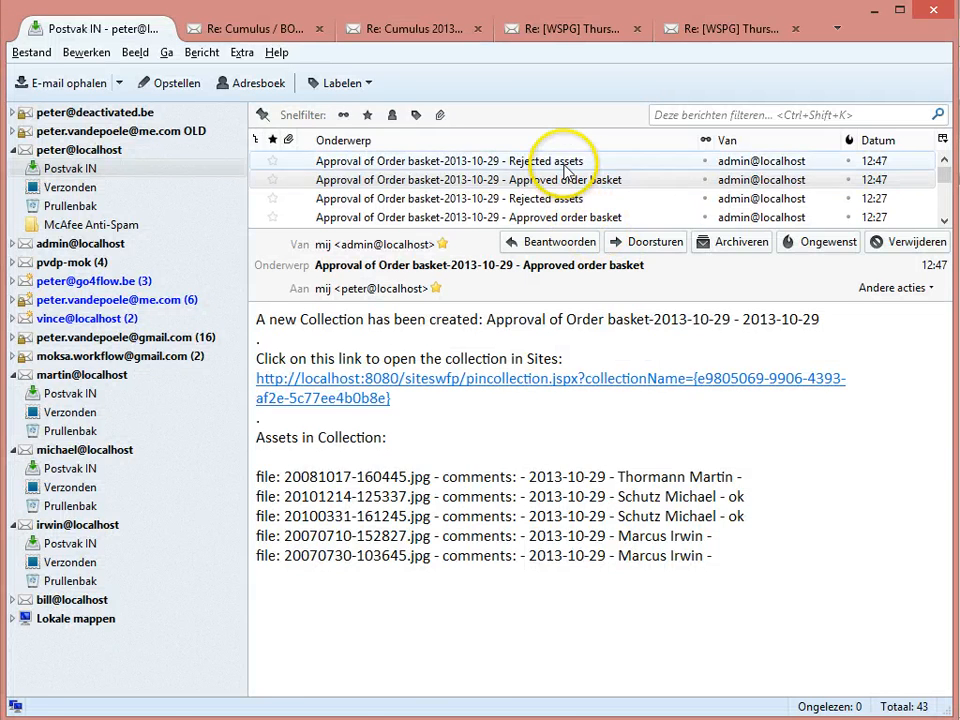
left_click(572, 161)
left_click(585, 400)
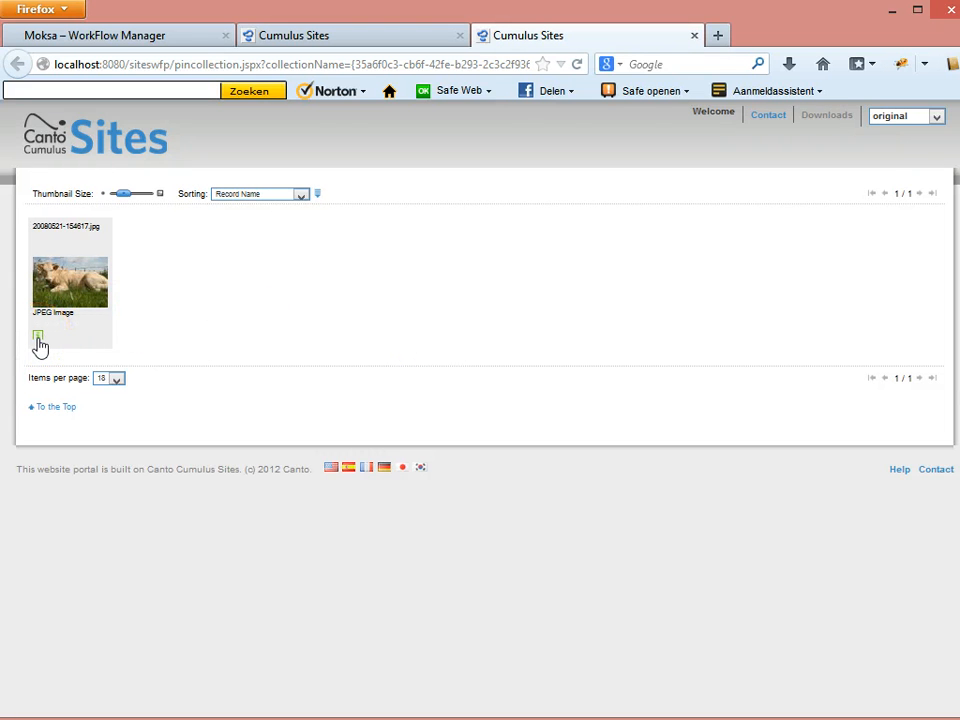
View the rejected image's details, then close the details and the collection page.
left_click(39, 343)
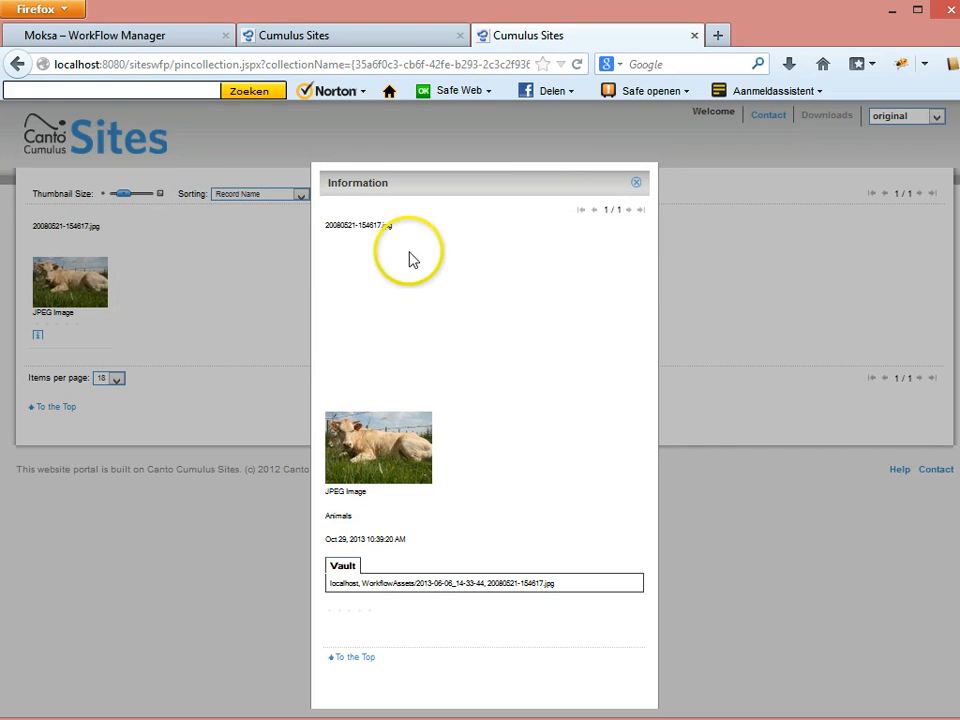
left_click(636, 184)
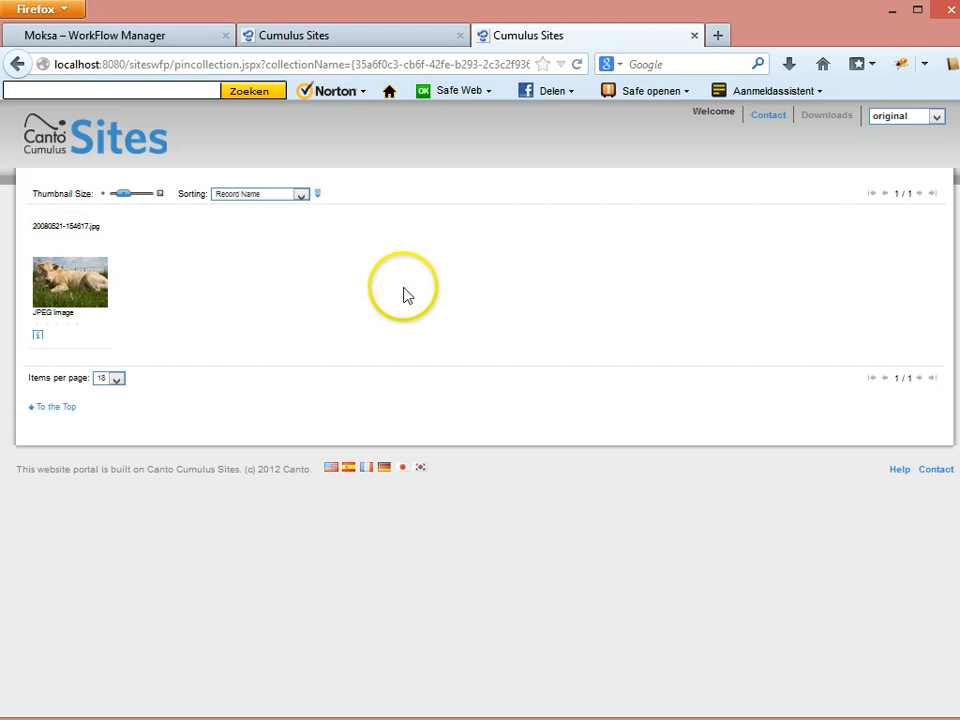
left_click(694, 36)
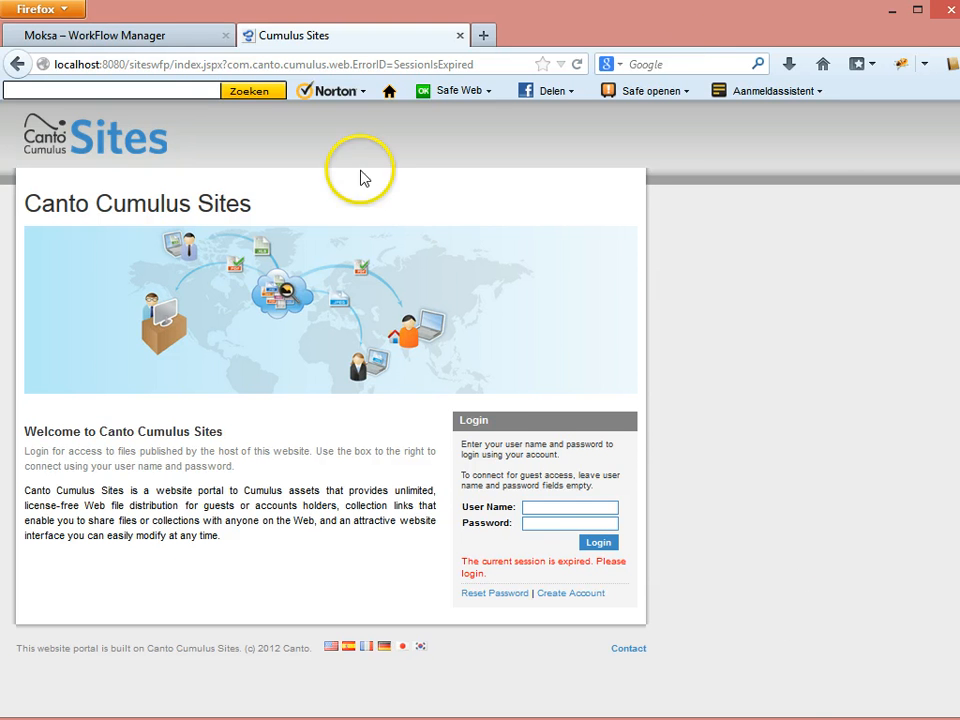
Bring the 'Moksa – WorkFlow Manager' page to the front in Firefox.
left_click(195, 36)
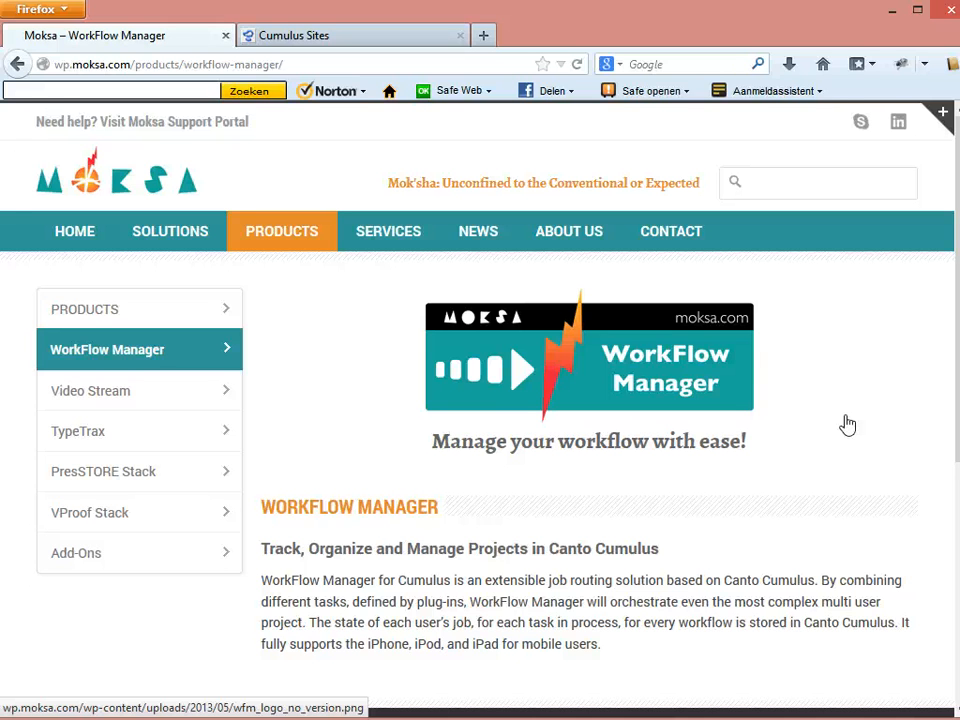
left_click(874, 416)
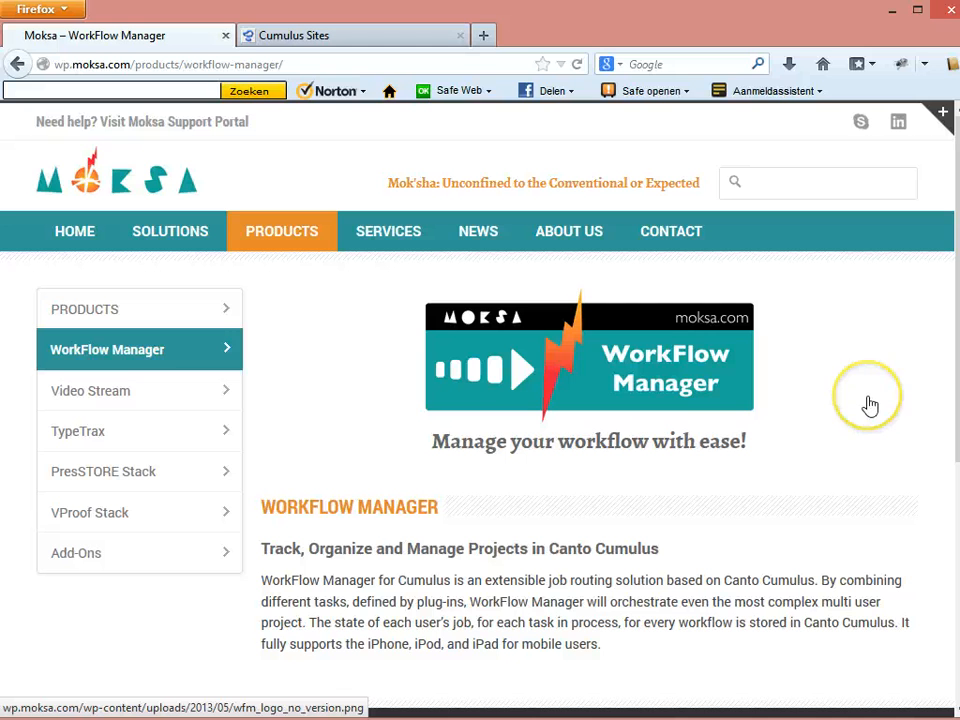